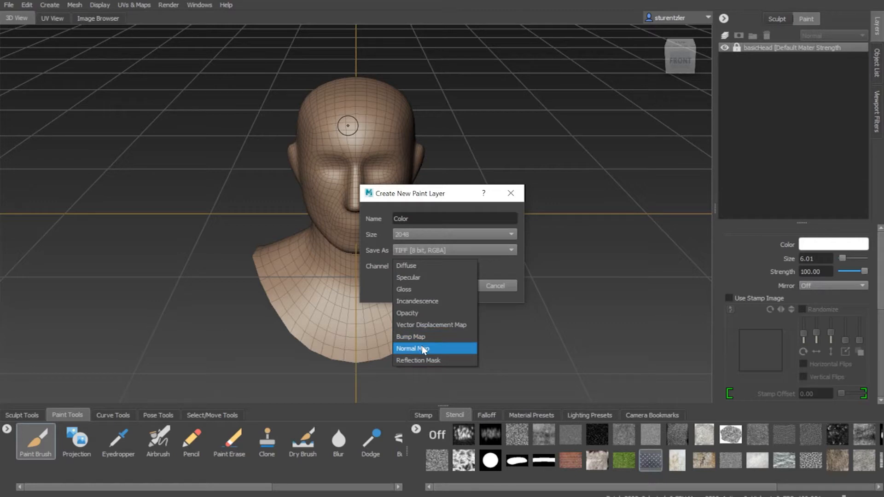
Step: Create a paint layer named Color at size 2048, saved as 8-bit RGBA TIFF, in the Diffuse channel
left_click(505, 260)
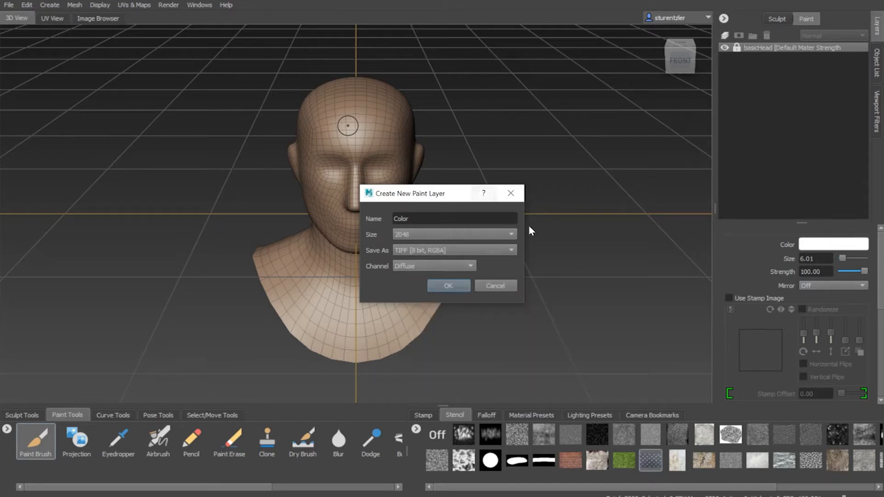
left_click(466, 286)
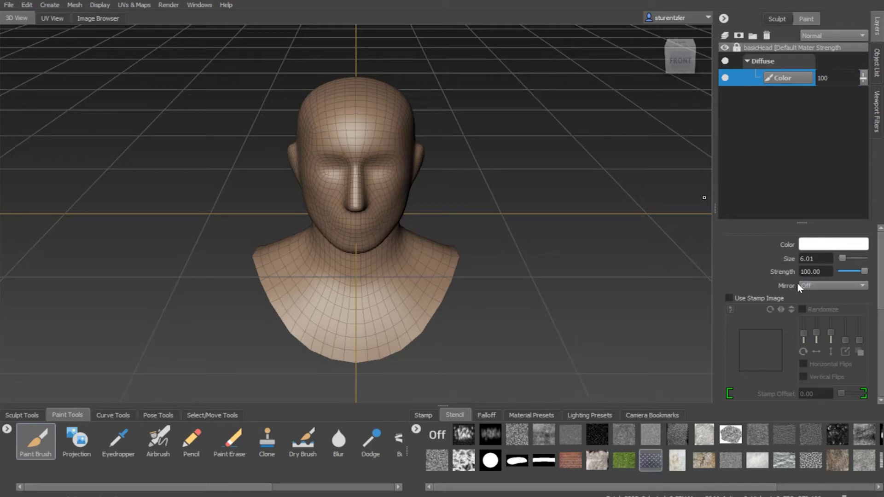
left_click(19, 415)
left_click(31, 441)
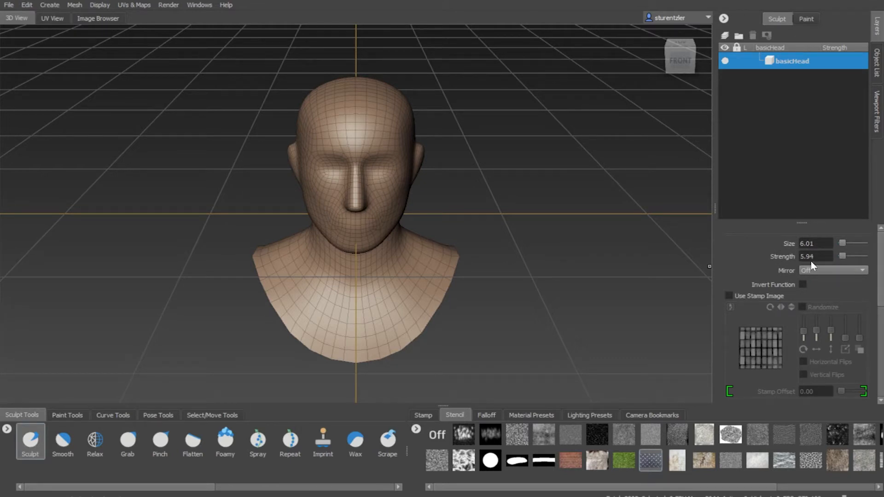
left_click(68, 415)
left_click(36, 439)
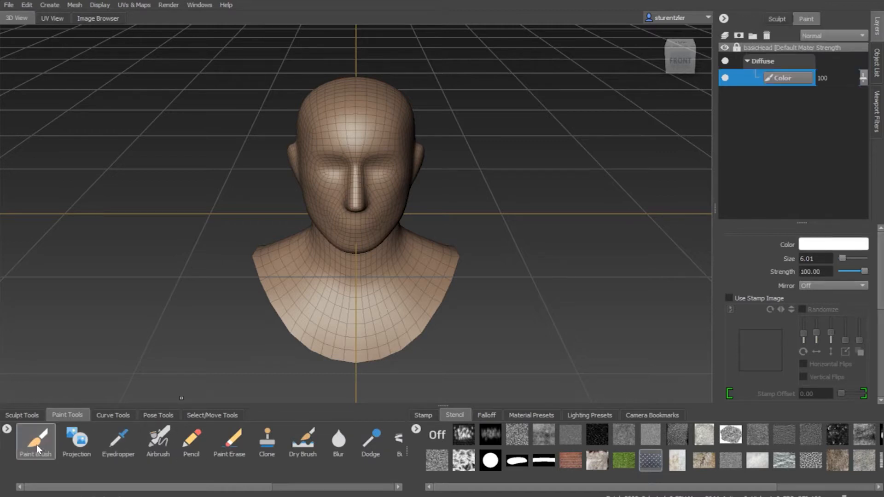
Step: Set the Paint Brush colour to a bright blue and place a test dab on the bust's neck
left_click(814, 246)
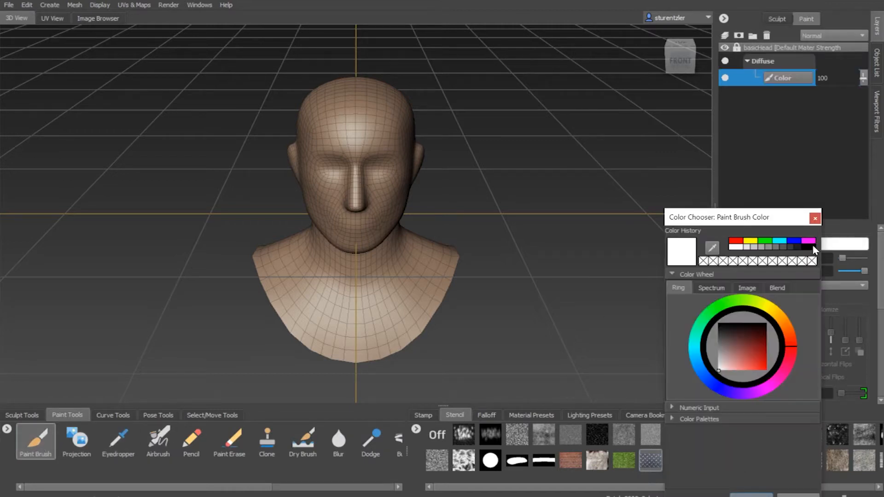
left_click(766, 340)
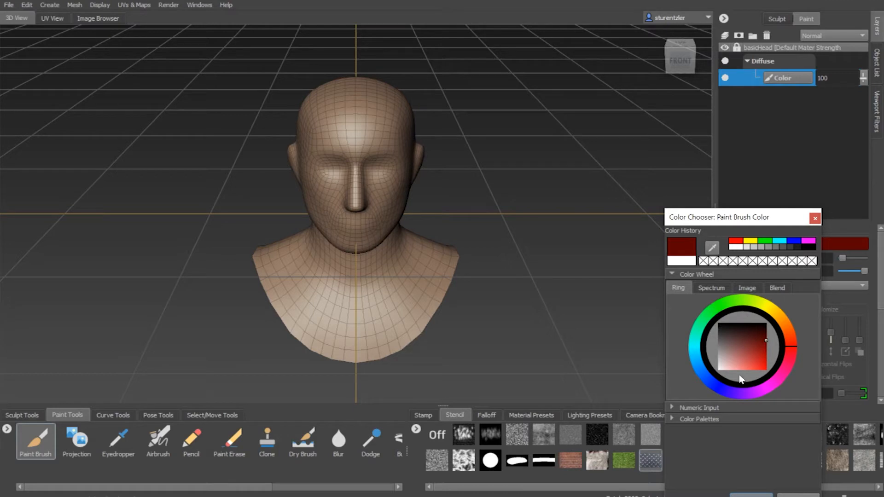
left_click(720, 386)
left_click_drag(744, 362, 758, 368)
left_click(375, 273)
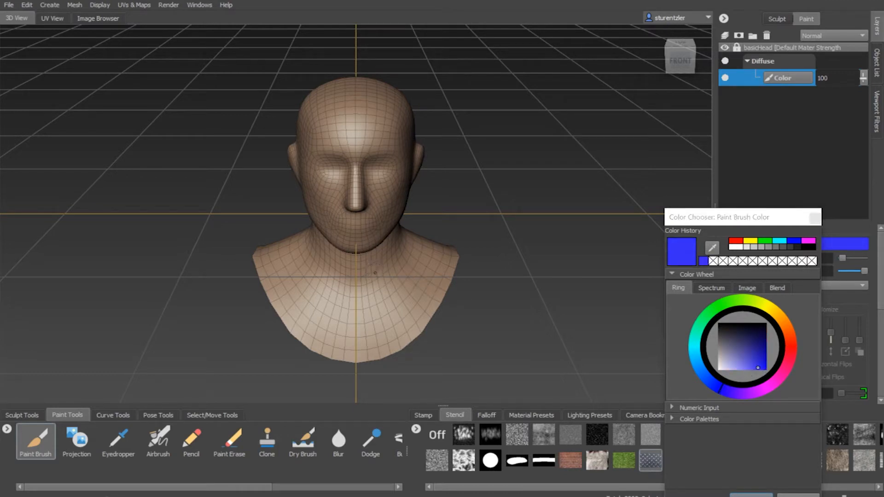
Step: Set brush mirroring to X and brush size to 26.60, and paint blue over the face, neck and shoulders
left_click(815, 217)
left_click(829, 286)
left_click(815, 297)
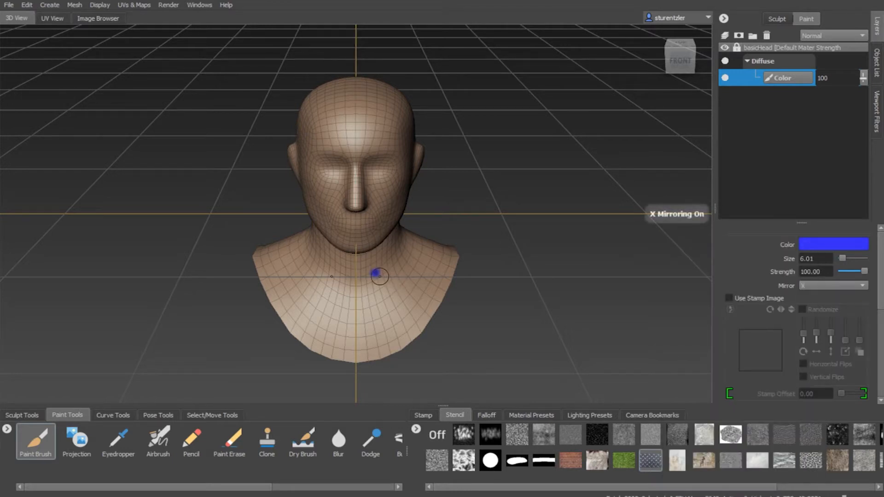
mouse_move(372, 273)
left_mouse_down()
mouse_move(393, 255)
mouse_move(388, 294)
mouse_move(373, 282)
mouse_move(415, 286)
mouse_move(390, 266)
mouse_move(391, 282)
mouse_move(368, 139)
mouse_move(357, 295)
left_mouse_up()
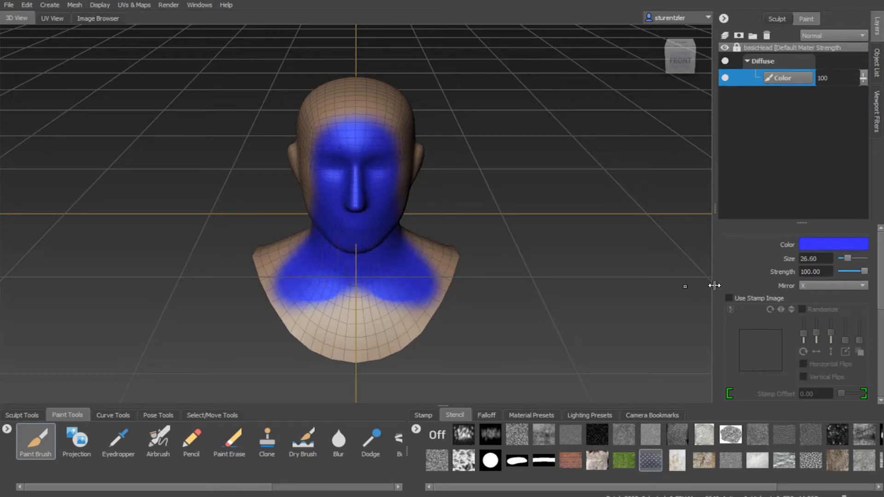
Step: Flood the whole Color paint layer with the blue brush colour and check the bust from another angle
left_click_drag(880, 263, 877, 355)
left_click(805, 330)
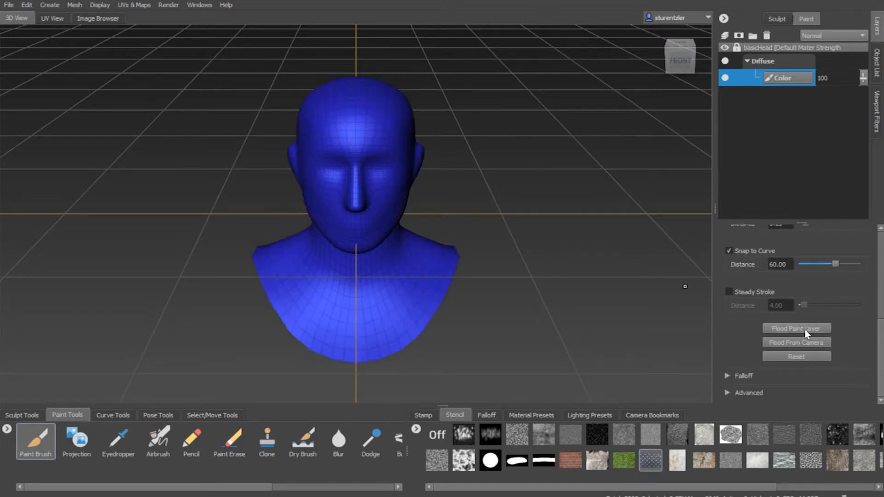
mouse_move(566, 259)
left_mouse_down("alt")
mouse_move(460, 267)
mouse_move(483, 285)
mouse_move(667, 309)
left_mouse_up("alt")
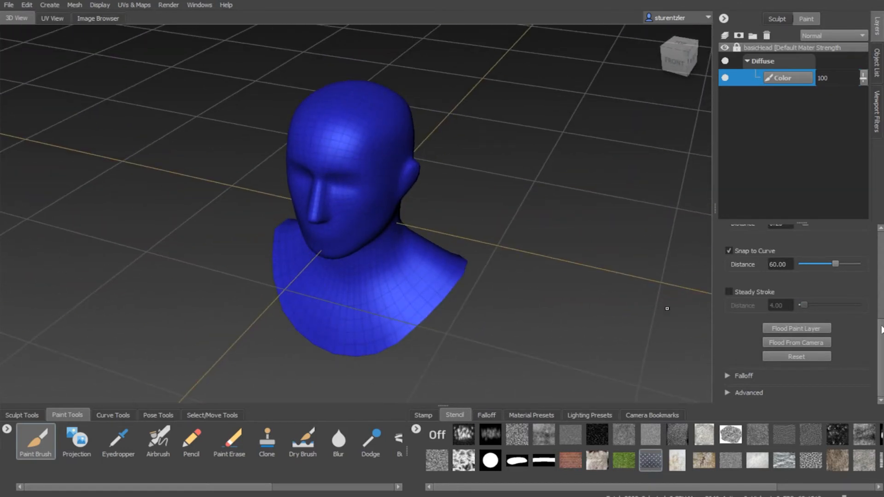
Step: Change the brush colour to pink and paint over the forehead and top of the head on the Color layer
left_click_drag(881, 330, 881, 241)
left_click(834, 249)
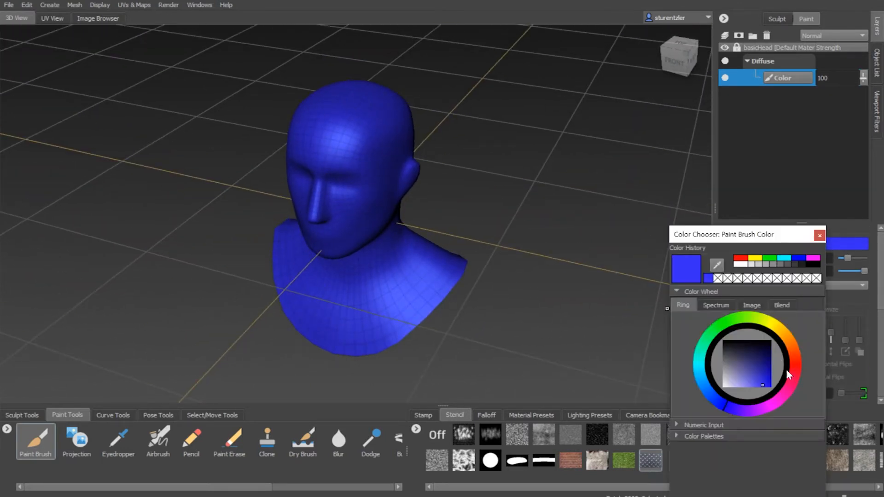
left_click(789, 382)
left_click_drag(374, 300, 401, 277, "alt")
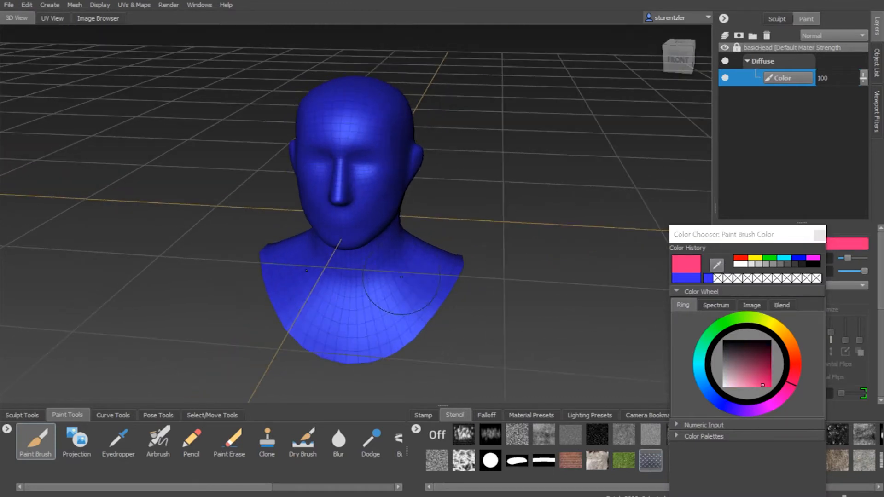
left_click_drag(343, 132, 353, 104)
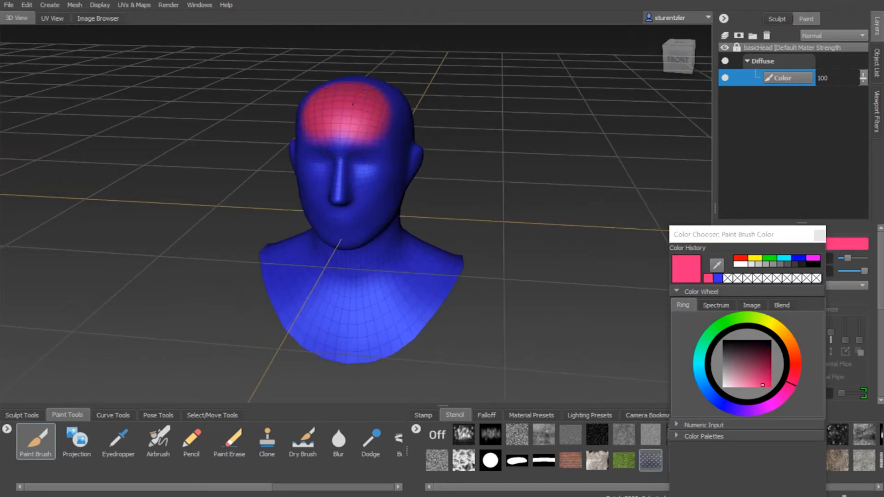
left_click(820, 236)
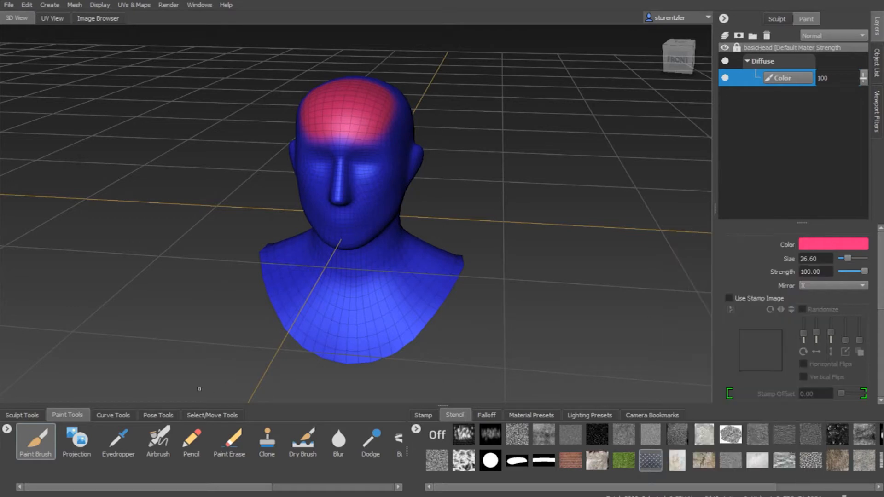
Step: Create a second Diffuse paint layer at size 2048 named colorRed
left_click(747, 61)
right_click(777, 86)
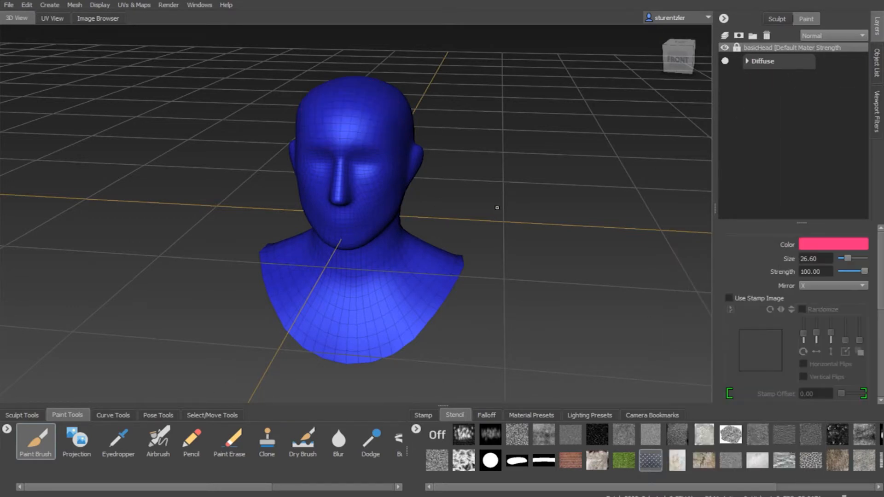
right_click(774, 82)
left_click(812, 85)
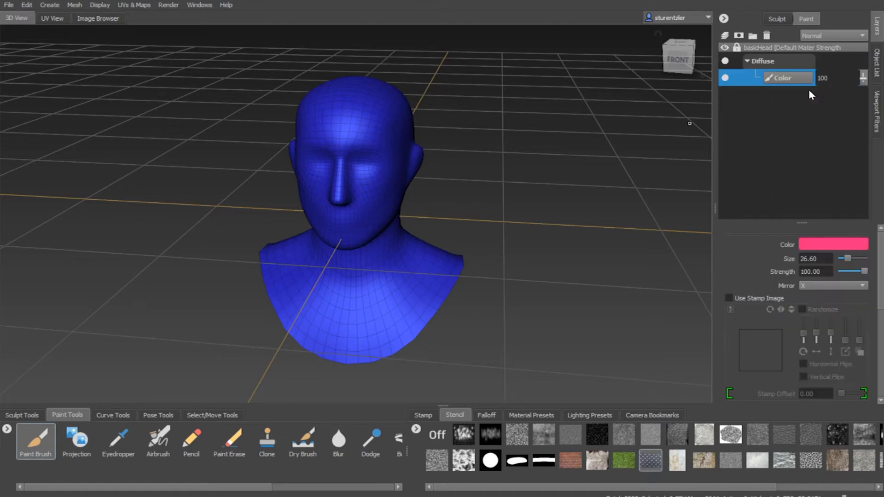
left_click_drag(433, 219, 393, 218)
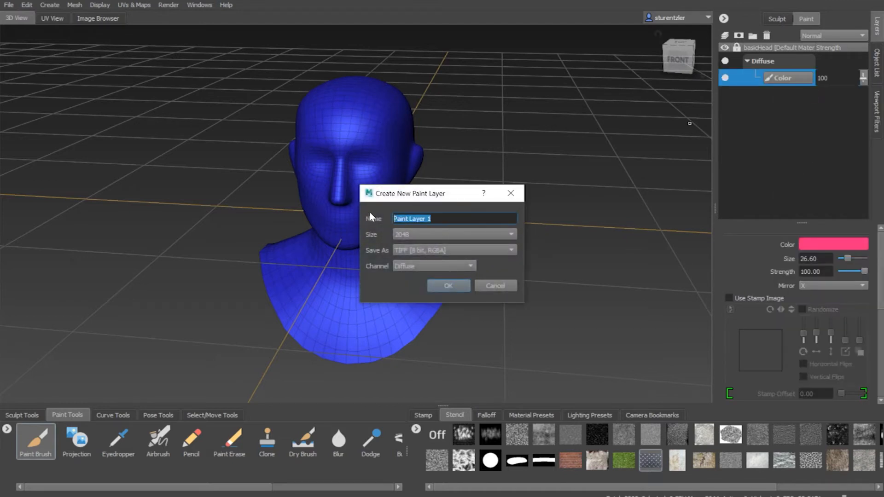
type("colorRed")
left_click(435, 283)
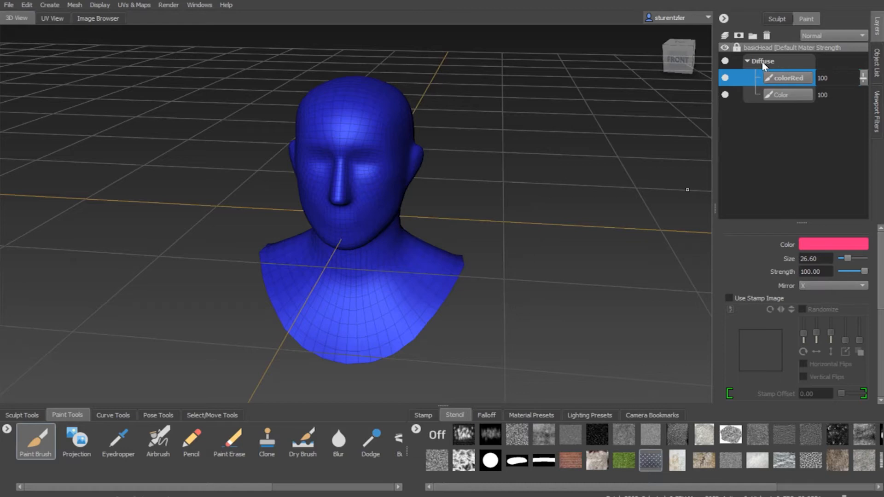
Step: Set the brush colour to pure red and paint the forehead, scalp, back of the head and neck on the colorRed layer
left_click(835, 244)
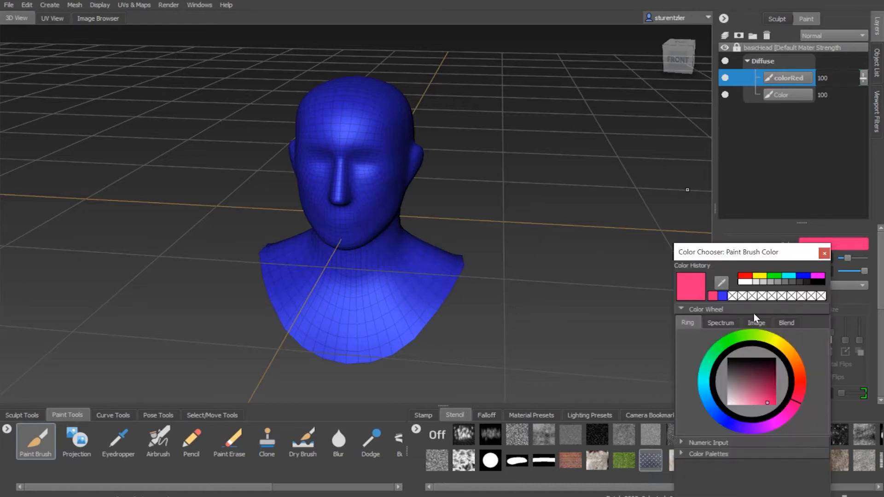
left_click(744, 275)
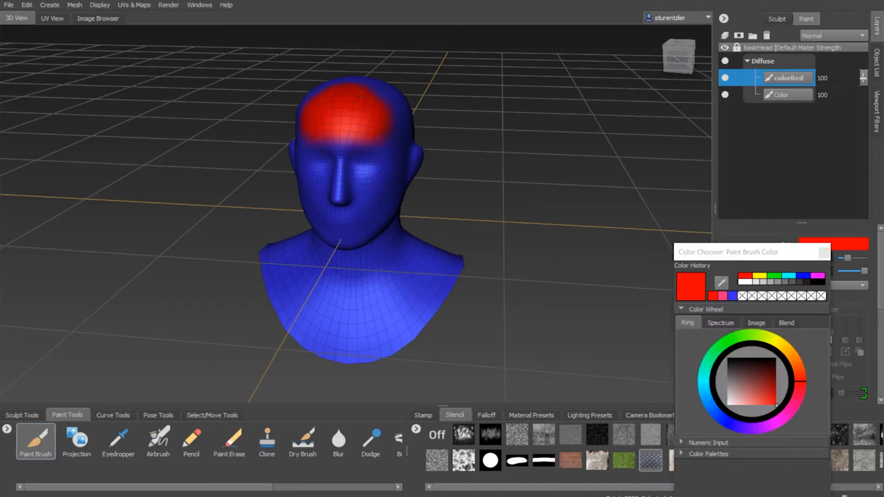
left_click_drag(345, 124, 347, 90, "alt")
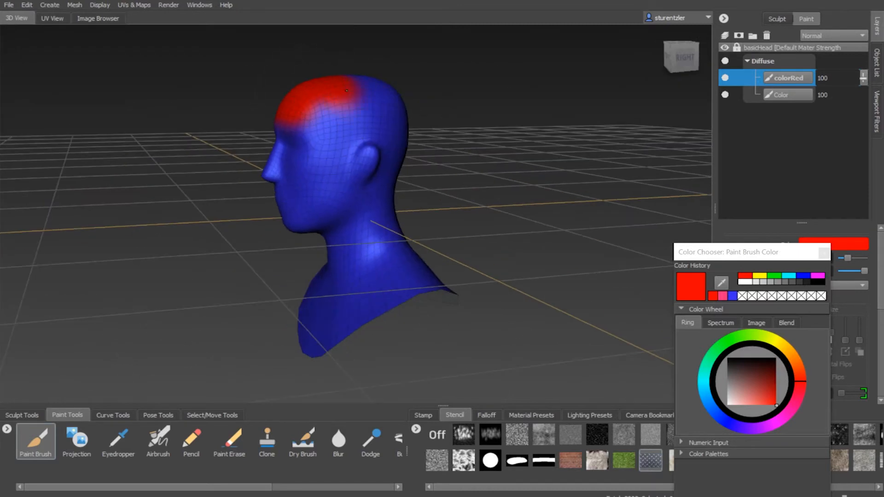
left_click_drag(393, 247, 332, 216, "alt")
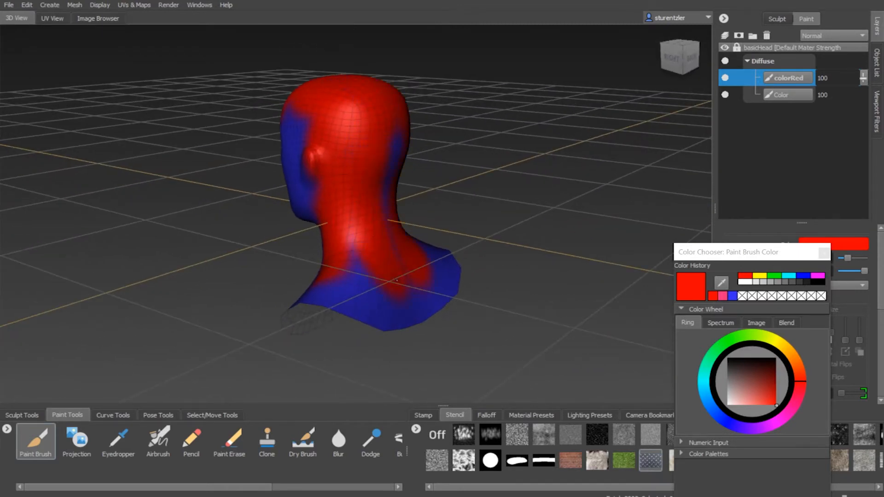
left_click_drag(364, 276, 550, 278, "alt")
Step: Toggle the colorRed layer's visibility off and on to compare, and delete that layer
left_click(725, 78)
left_click(725, 78)
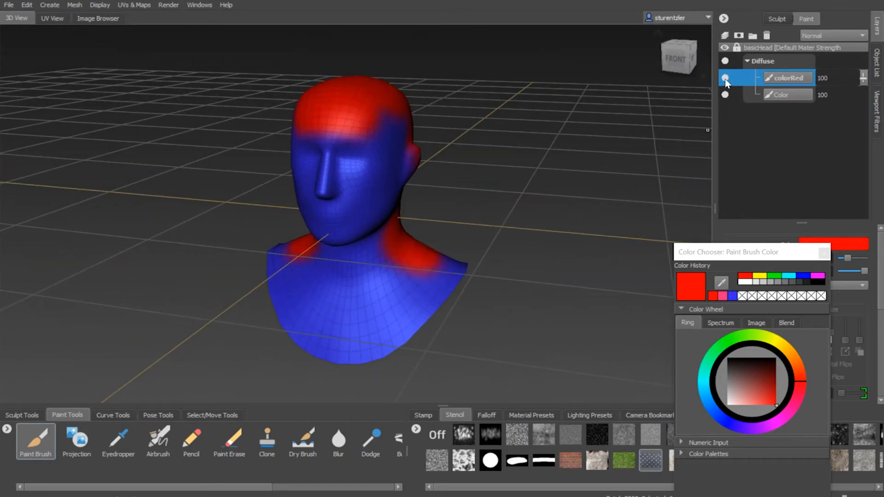
right_click(791, 81)
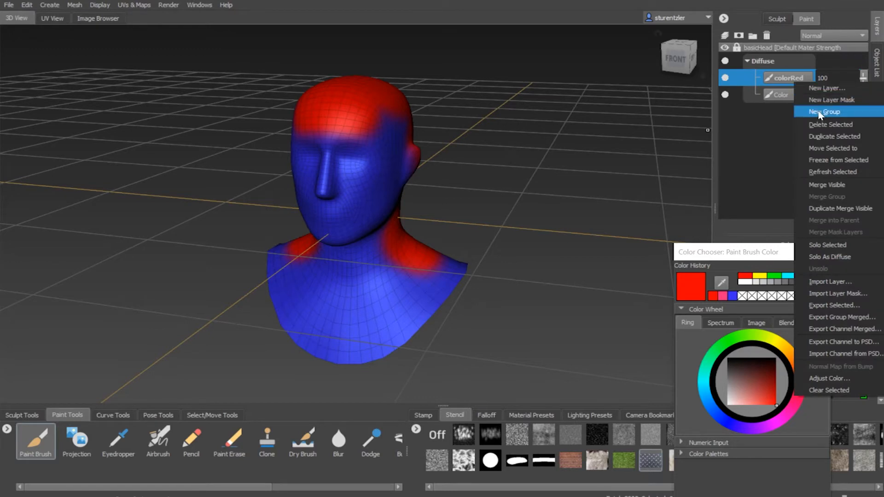
left_click(826, 124)
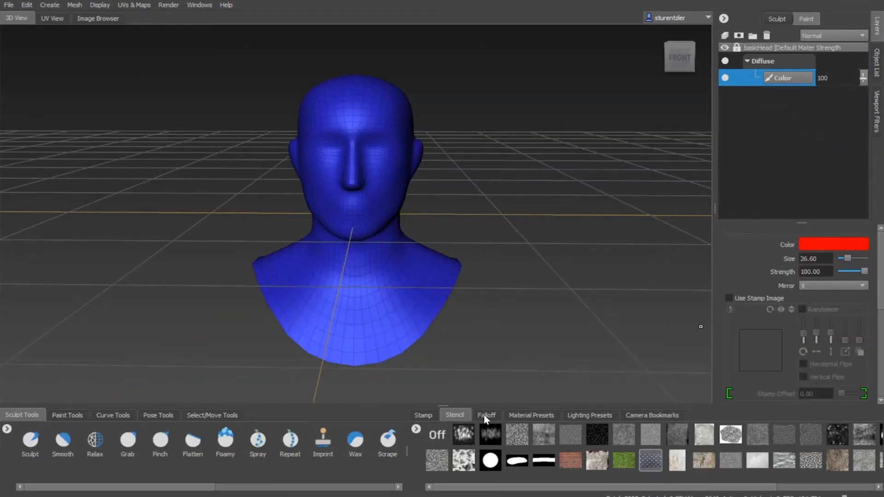
Step: Show the stamp presets, return to the paint tools and add Paint Layer 1 in the Diffuse channel at size 2048
left_click(422, 416)
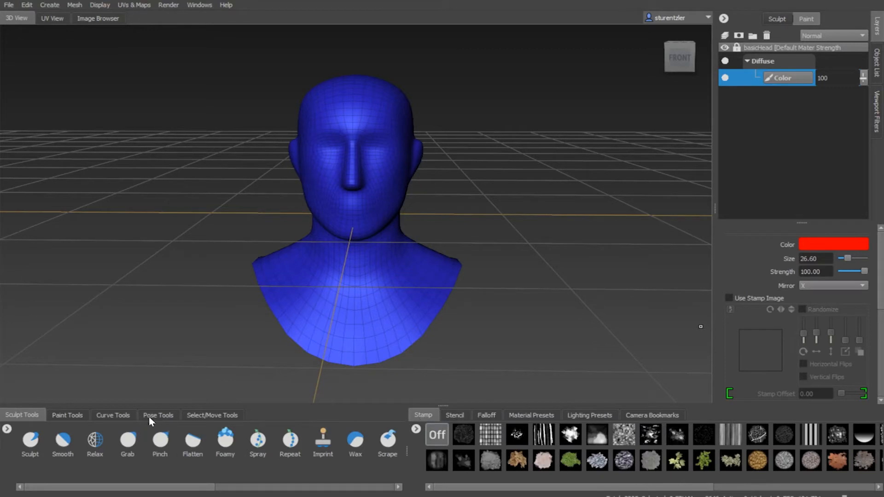
left_click(68, 415)
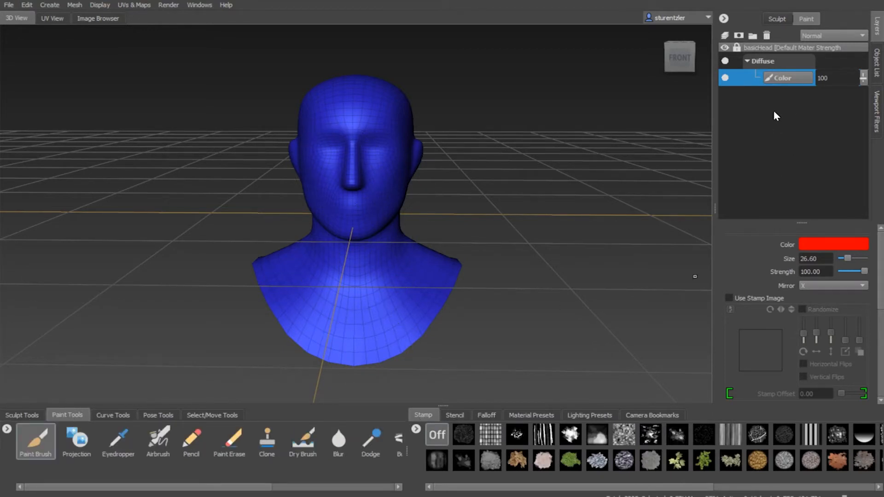
right_click(800, 153)
left_click(828, 159)
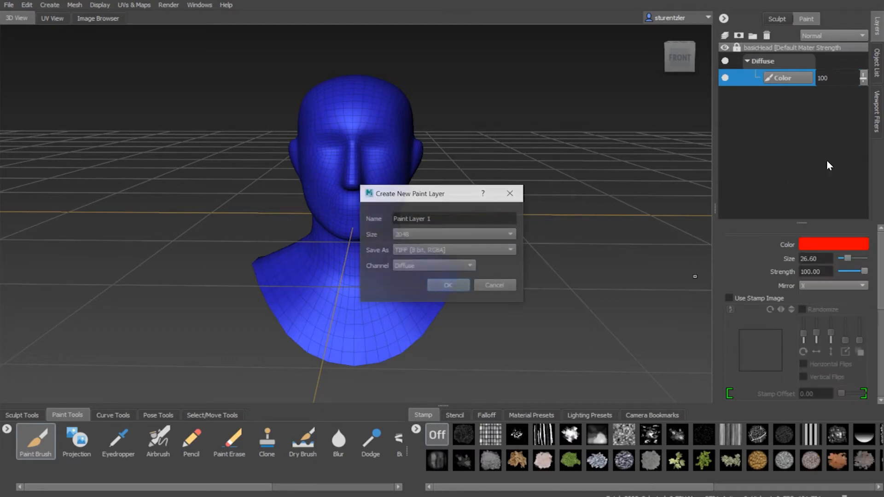
left_click(449, 286)
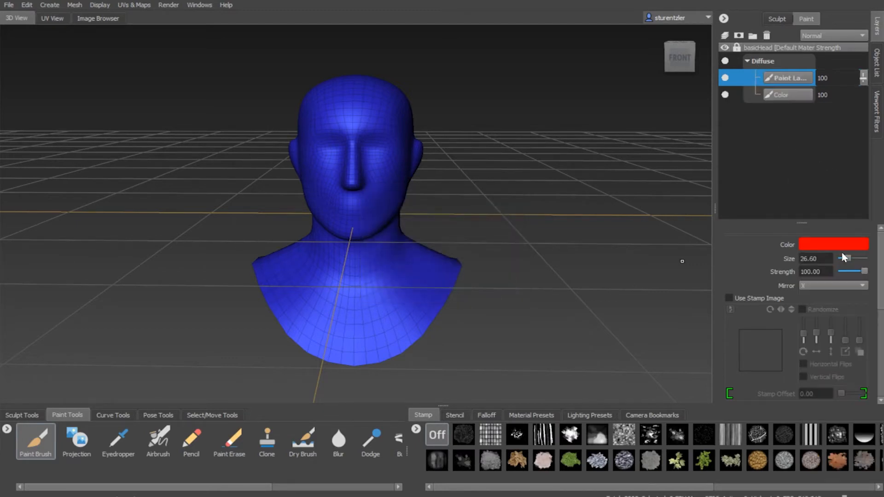
Step: Turn brush mirroring off, pick the woven grid stamp and paint red strokes across the neck, chest and shoulders
left_click(837, 286)
left_click(828, 277)
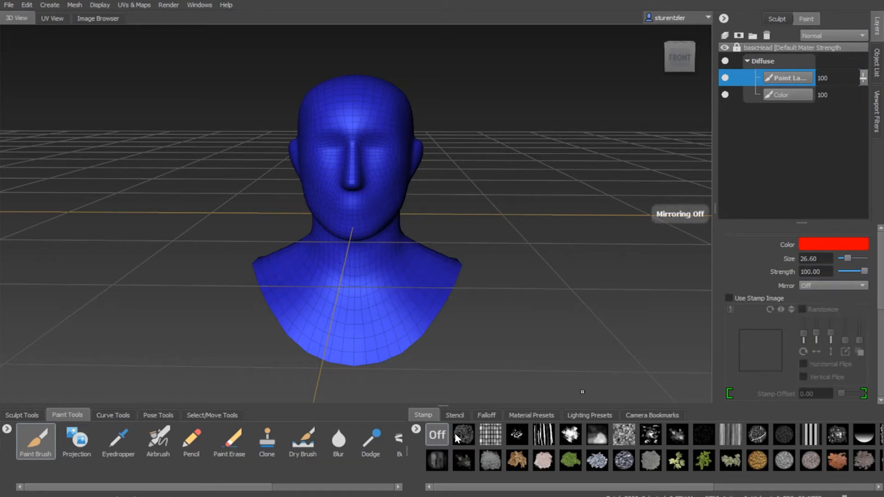
left_click(490, 435)
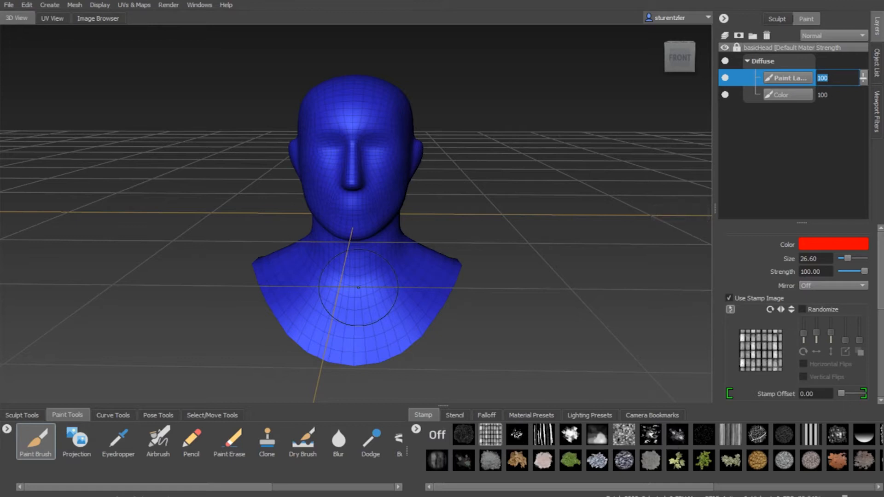
left_click_drag(373, 283, 360, 279)
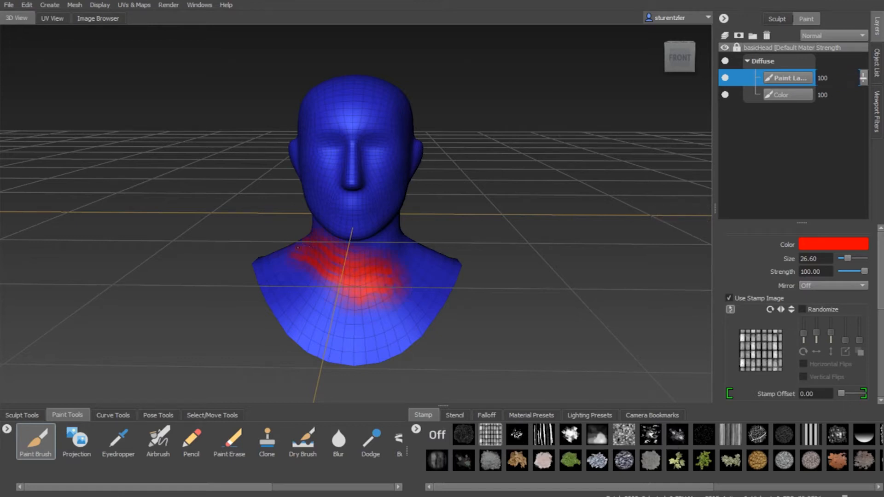
left_click_drag(393, 311, 343, 329, "alt")
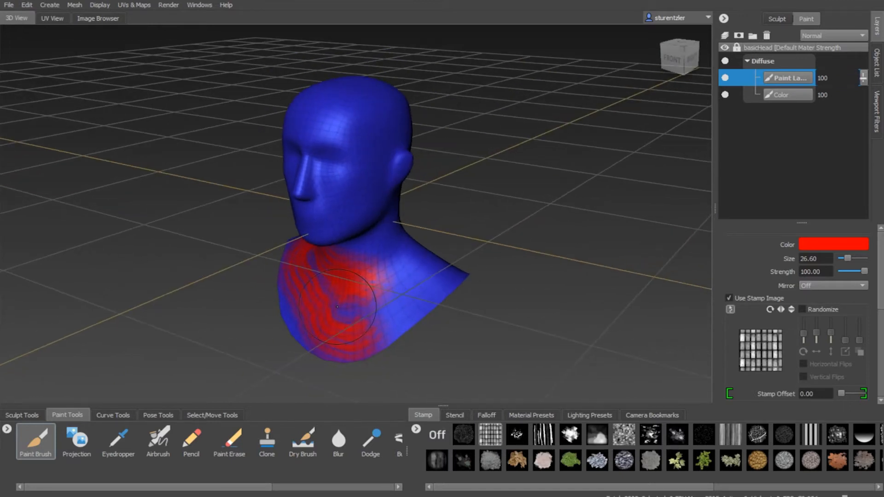
right_click_drag(343, 318, 389, 329, "alt")
left_click_drag(426, 342, 356, 279, "alt")
left_click_drag(409, 330, 387, 317, "alt")
Step: Switch to the white splatter stamp and paint red over the back of the neck and shoulders
left_click(651, 434)
left_click(396, 258)
left_click_drag(375, 237, 407, 226, "alt")
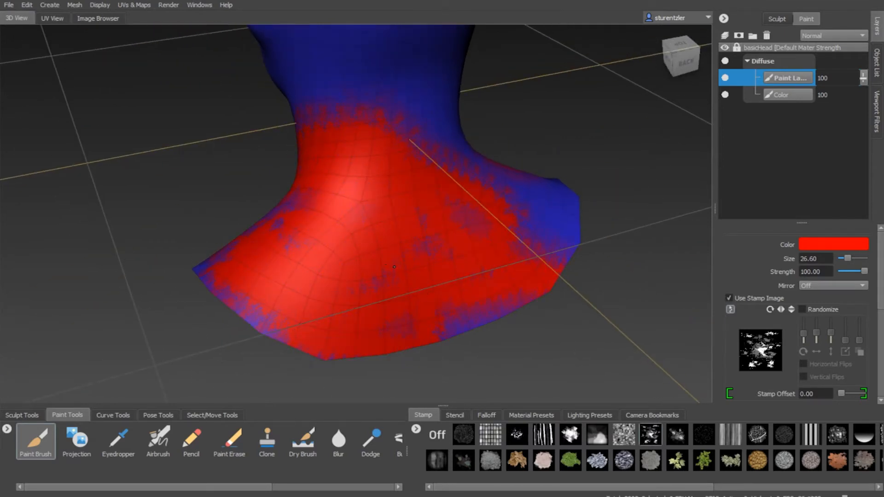
Step: Finish the red splatter over the back of the shoulders, then pick a fine speckle stamp and paint red specks over the back of the head
left_click_drag(394, 266, 370, 90, "alt")
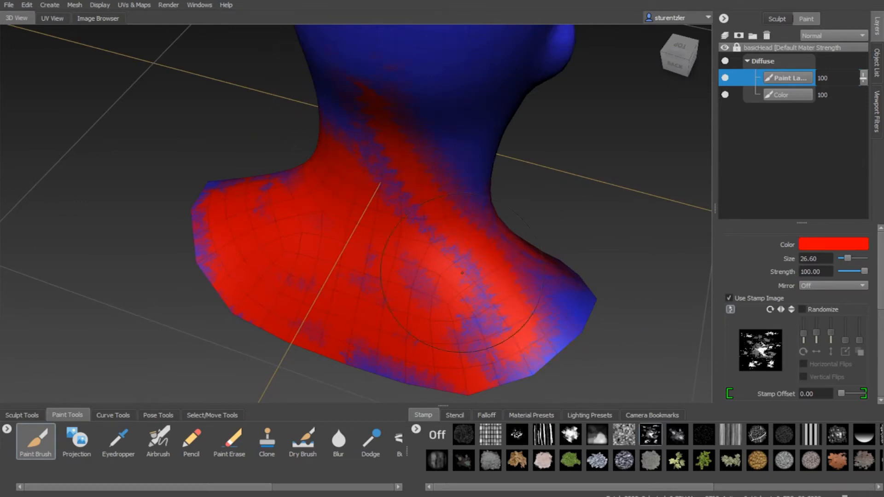
mouse_move(465, 318)
left_mouse_down("alt")
mouse_move(410, 293)
mouse_move(530, 383)
left_mouse_up("alt")
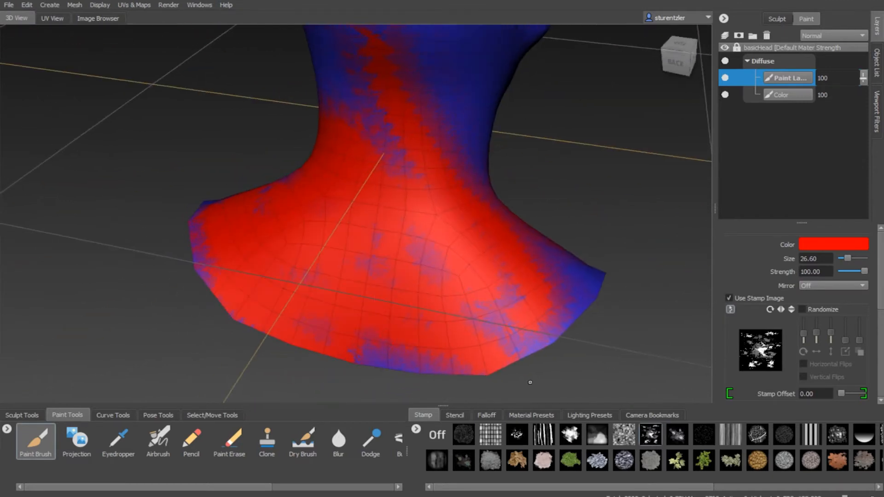
left_click(703, 435)
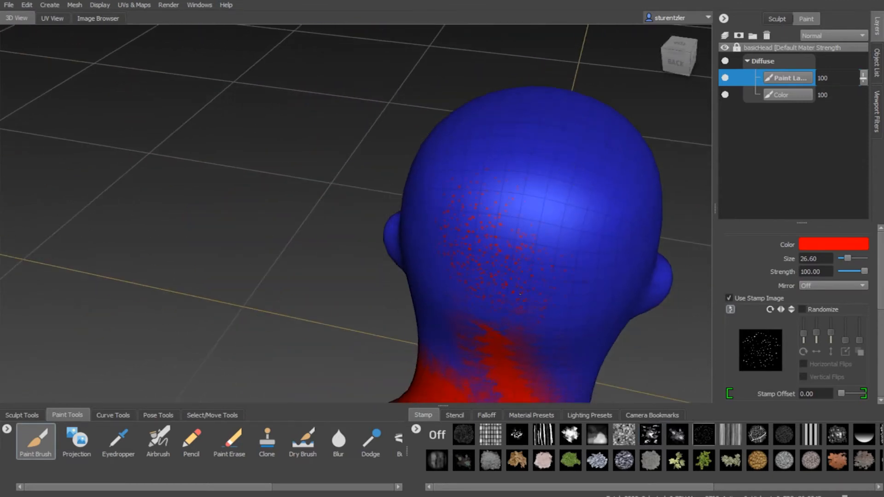
left_click_drag(519, 340, 457, 179, "alt")
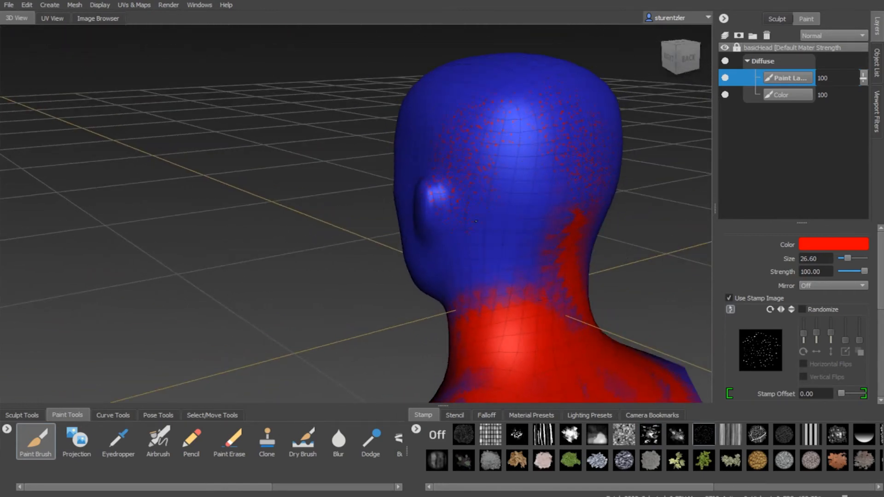
left_click_drag(531, 230, 477, 181, "alt")
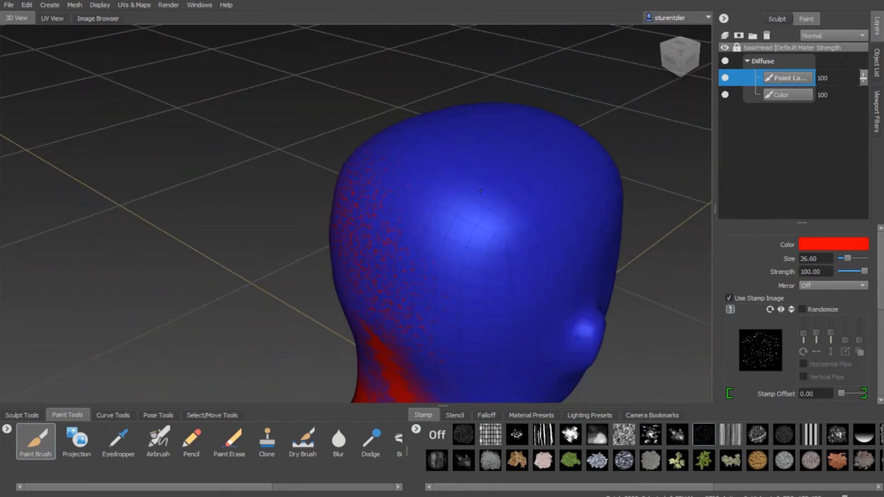
Step: Delete the painted layer and add a fresh Paint Layer 1 in the Diffuse channel at size 2048
scroll(492, 249, "down", 6)
scroll(492, 250, "up", 1)
left_click_drag(492, 250, 700, 256, "alt")
right_click(785, 81)
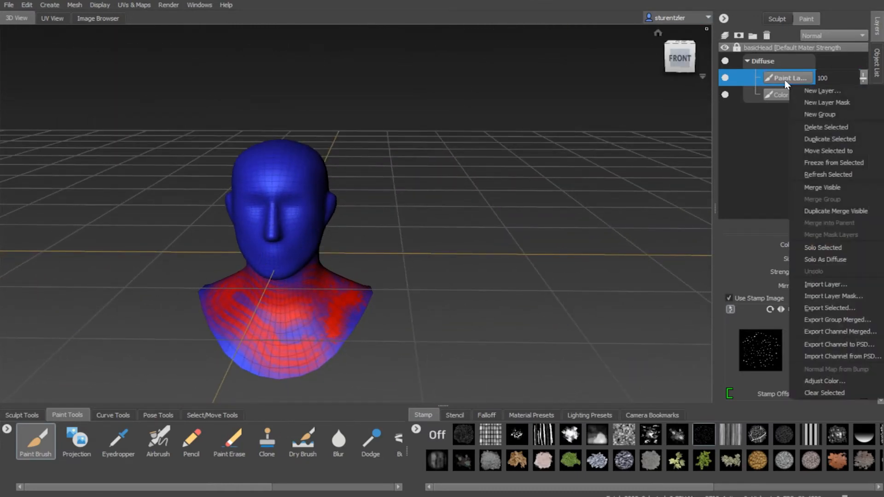
left_click(813, 123)
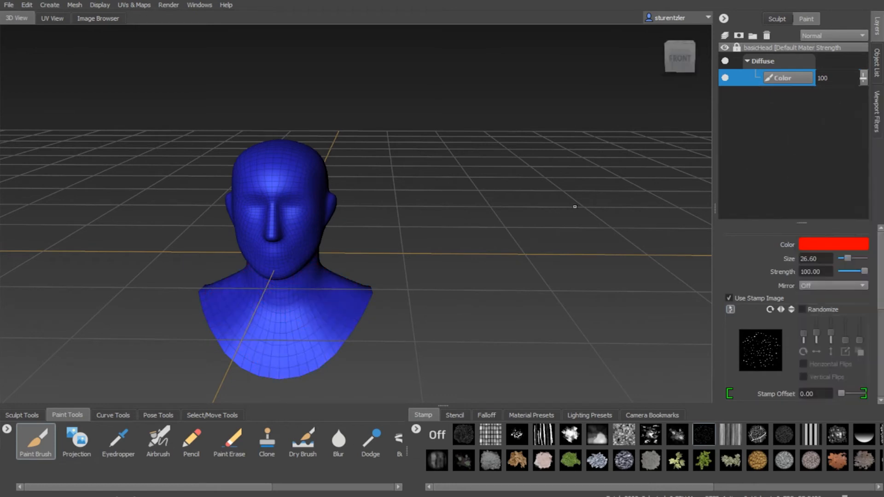
right_click(778, 140)
left_click(803, 147)
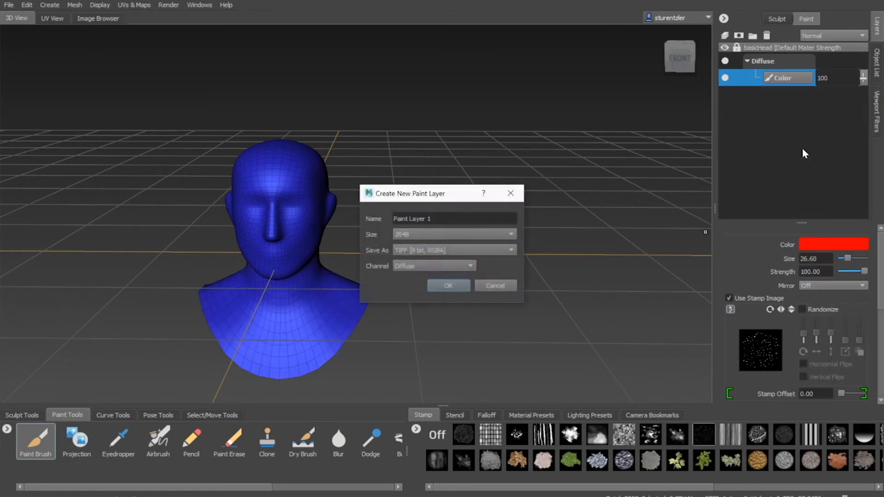
left_click(442, 284)
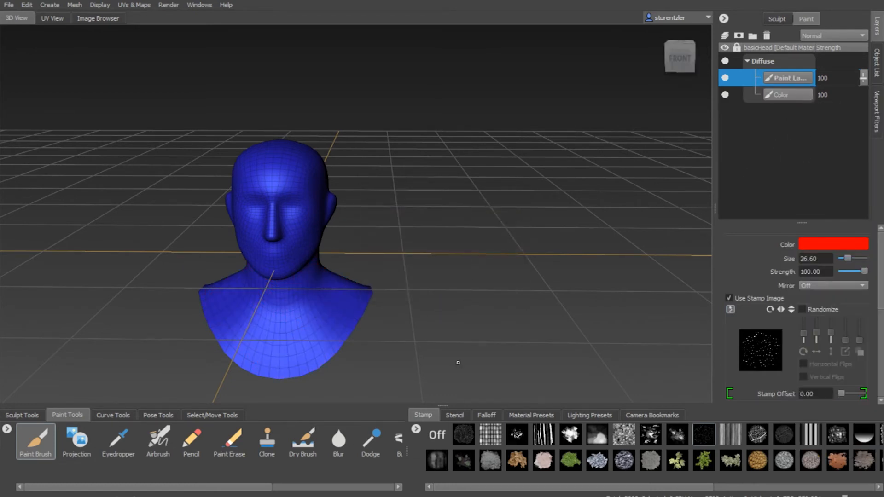
Step: Turn the stamp off, apply the diamond tread plate stencil and paint red over the front, side and back of the bust
left_click(437, 434)
left_click(454, 416)
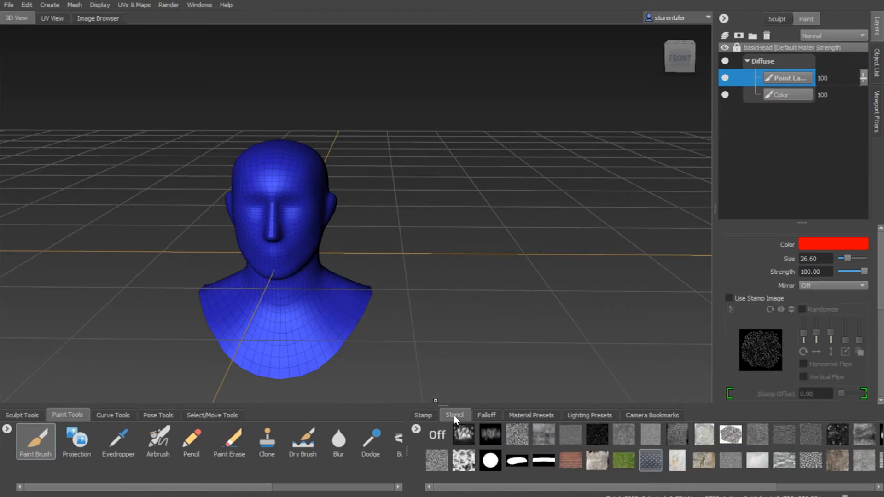
left_click(653, 462)
left_click_drag(277, 193, 254, 249)
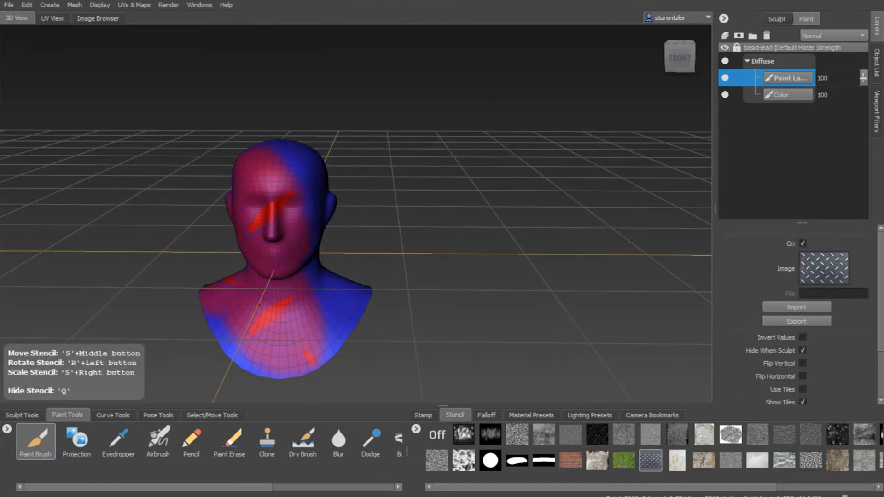
left_click_drag(259, 305, 342, 252, "alt")
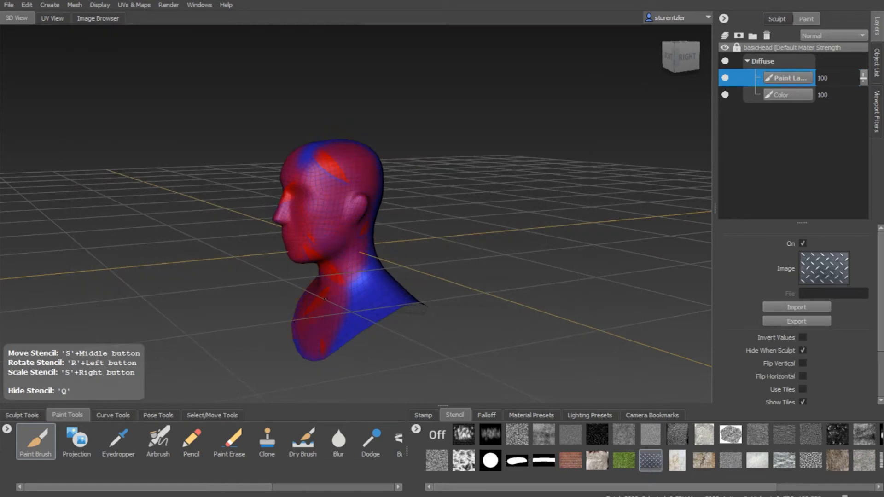
left_click_drag(325, 298, 514, 324, "alt")
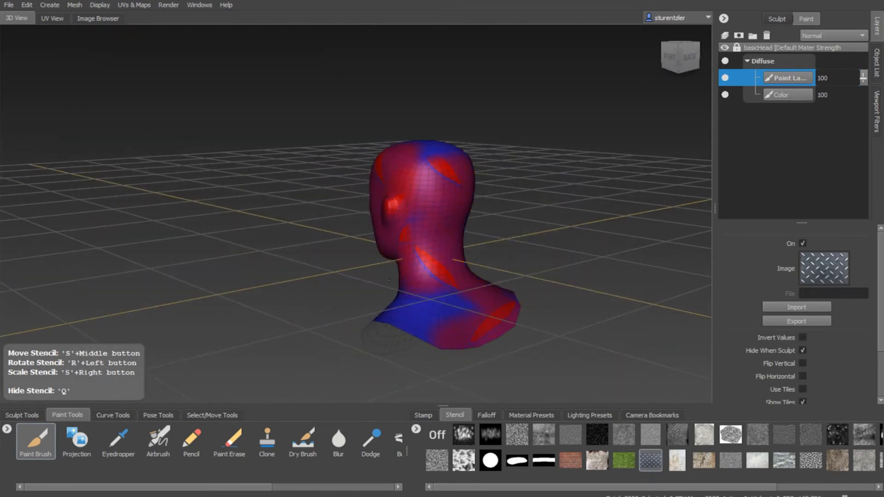
left_click_drag(466, 310, 420, 186, "alt")
left_click_drag(394, 353, 249, 240, "alt")
left_click_drag(327, 387, 468, 328, "alt")
Step: Turn the stencil off and remove Paint Layer 1 with its red paint, leaving only the Color layer
left_click(438, 435)
left_click_drag(405, 350, 371, 338, "alt")
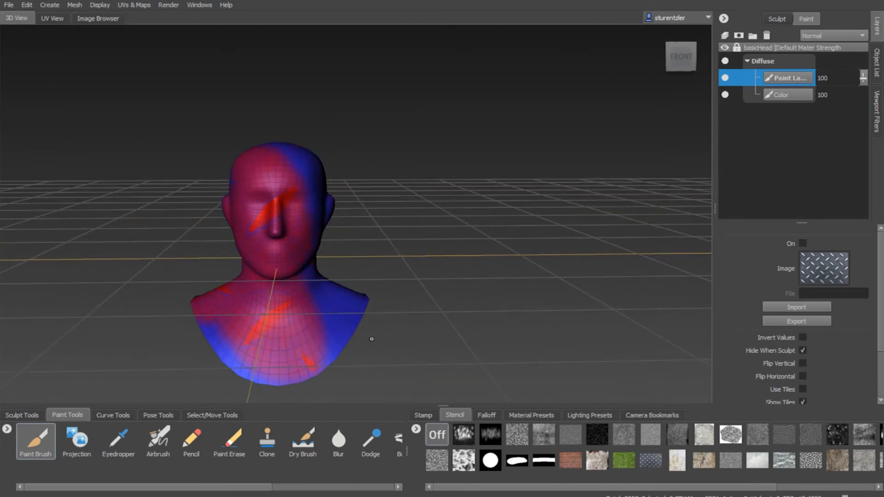
key("ctrl+z")
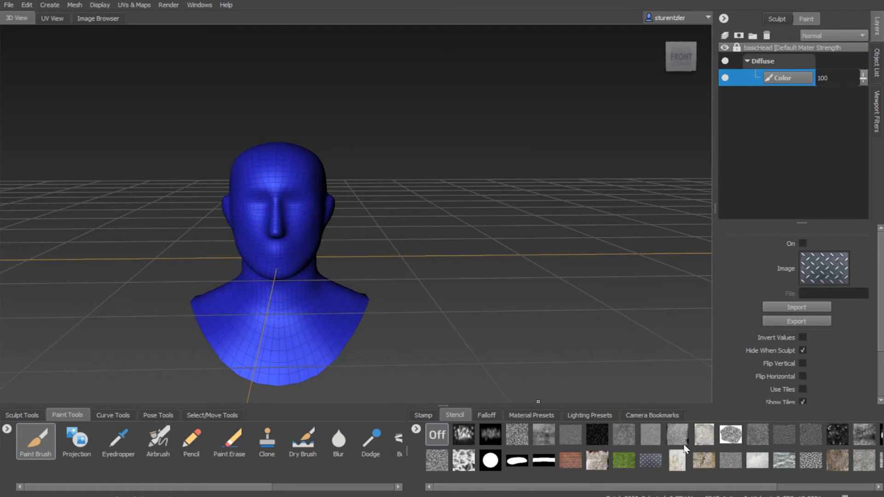
Step: Apply the cobblestone stencil and paint red through it over the face, neck and chest on the Color layer
left_click(730, 458)
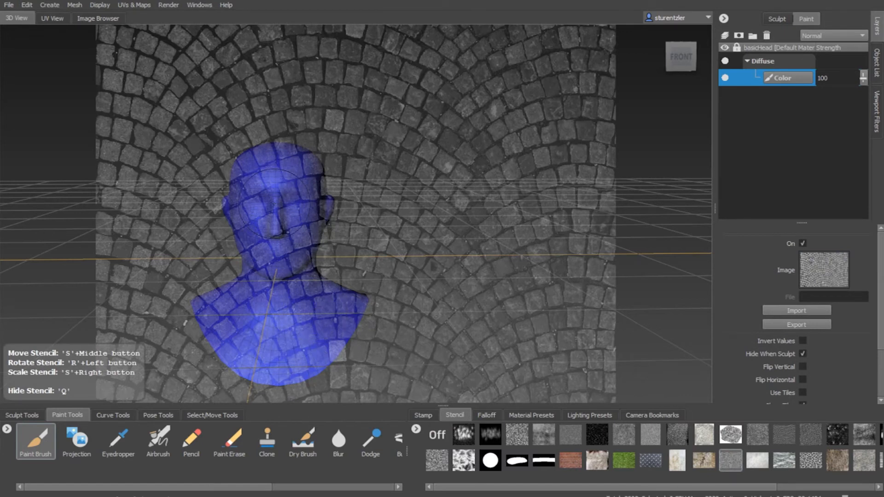
mouse_move(274, 202)
left_mouse_down()
mouse_move(290, 322)
mouse_move(249, 364)
left_mouse_up()
mouse_move(203, 297)
left_mouse_down()
mouse_move(206, 324)
mouse_move(272, 370)
mouse_move(335, 325)
left_mouse_up()
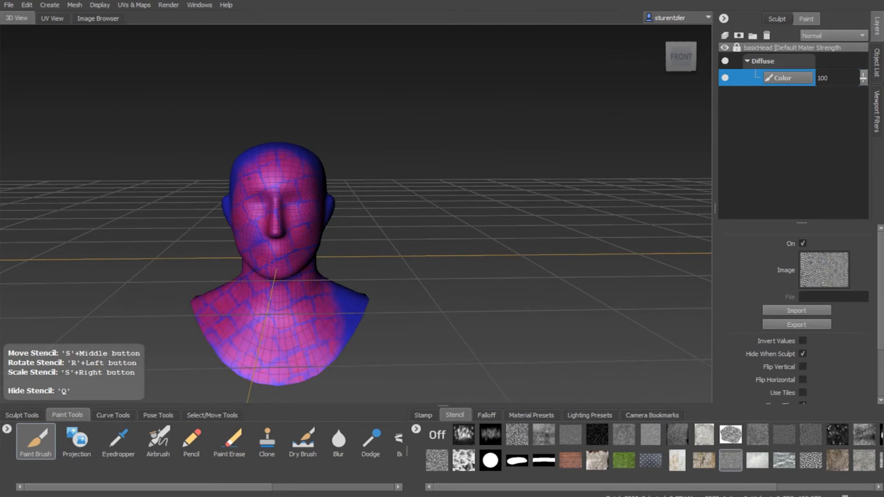
mouse_move(304, 219)
left_mouse_down()
mouse_move(343, 338)
mouse_move(237, 168)
mouse_move(261, 190)
left_mouse_up()
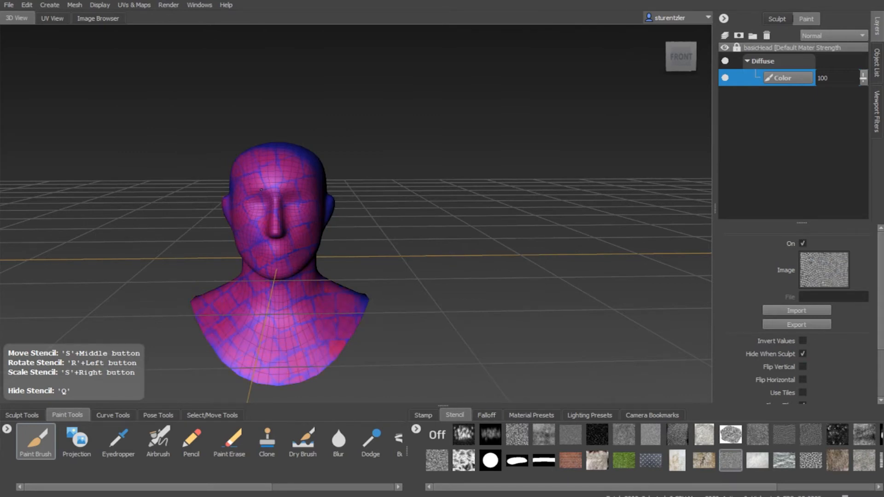
Step: Paint red through the cobblestone stencil around the side and back of the head, neck and shoulders
left_click_drag(323, 211, 378, 179, "alt")
left_click_drag(361, 146, 369, 150)
mouse_move(428, 180)
left_mouse_down("alt")
mouse_move(320, 173)
mouse_move(460, 184)
mouse_move(405, 322)
mouse_move(377, 332)
mouse_move(415, 359)
mouse_move(502, 322)
left_mouse_up("alt")
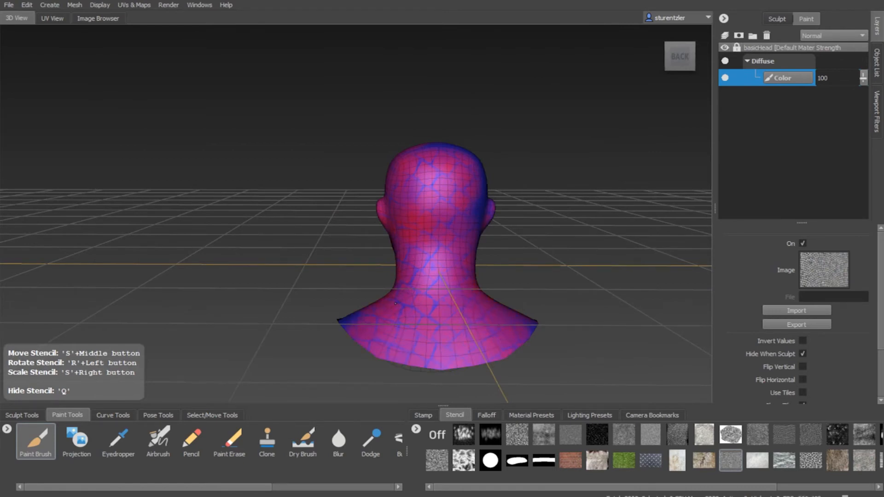
mouse_move(447, 200)
left_mouse_down()
mouse_move(460, 203)
mouse_move(368, 228)
left_mouse_up()
mouse_move(405, 205)
left_mouse_down()
mouse_move(401, 244)
mouse_move(438, 295)
mouse_move(354, 276)
left_mouse_up()
mouse_move(339, 194)
left_mouse_down()
mouse_move(344, 181)
mouse_move(364, 232)
left_mouse_up()
mouse_move(359, 332)
left_mouse_down("alt")
mouse_move(217, 305)
mouse_move(210, 293)
left_mouse_up("alt")
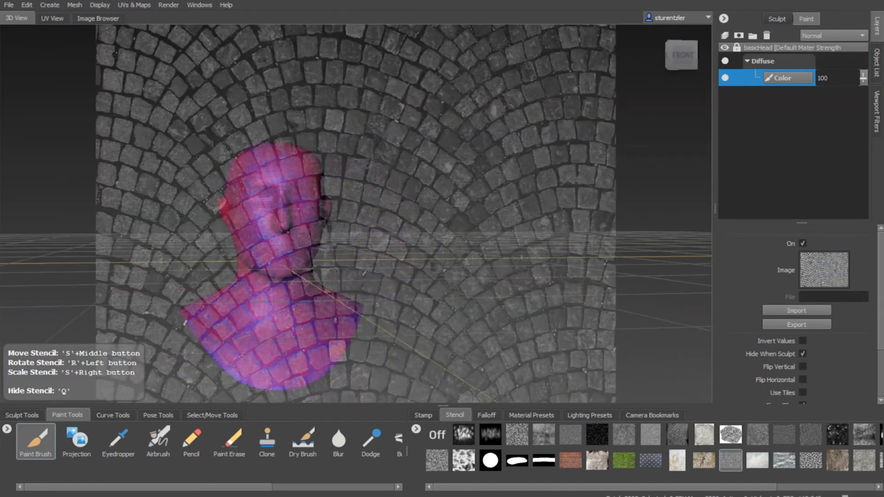
scroll(240, 293, "down", 2)
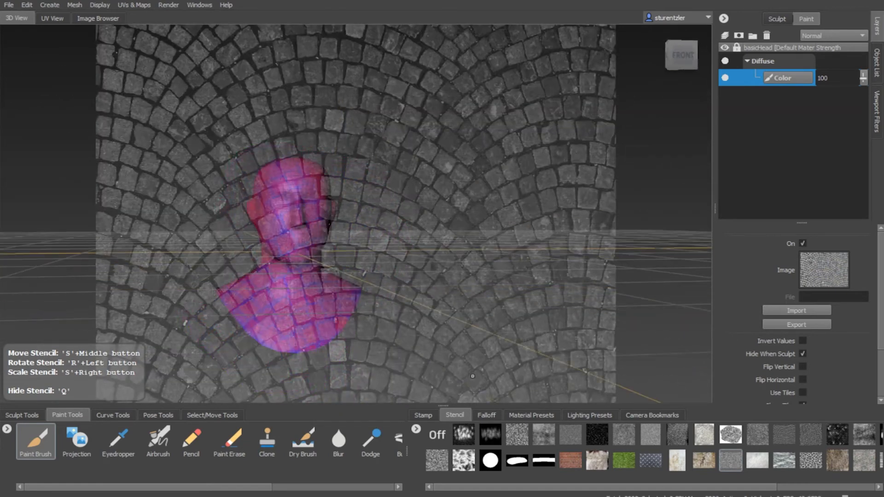
Step: Turn the cobblestone stencil off, inspect the painted pattern up close and undo the red strokes
left_click(437, 435)
left_click_drag(355, 320, 291, 315, "alt")
scroll(290, 315, "up", 3)
middle_click_drag(291, 315, 439, 259, "alt")
mouse_move(440, 259)
left_mouse_down("alt")
mouse_move(454, 286)
mouse_move(445, 278)
left_mouse_up("alt")
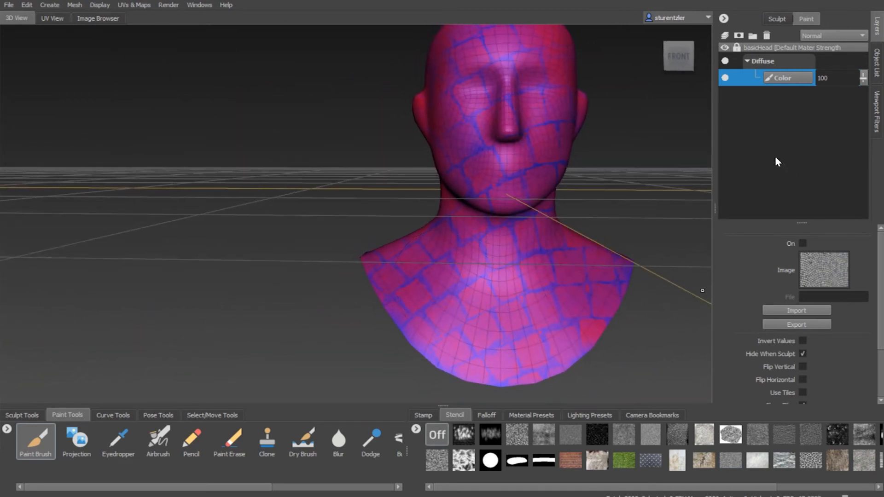
left_click_drag(354, 242, 415, 256, "alt")
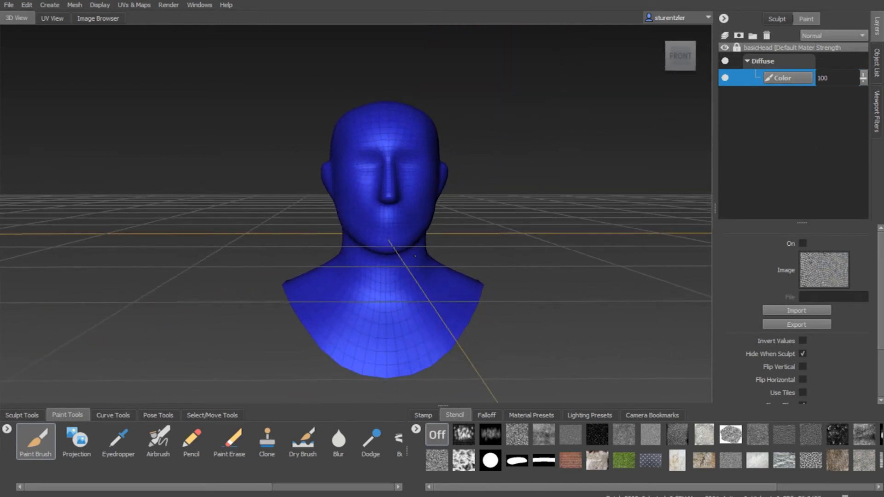
Step: Create a paint layer called normal in the Normal Map channel at size 2048, TIFF 8 bit RGBA
right_click(767, 132)
left_click(789, 134)
type("nor")
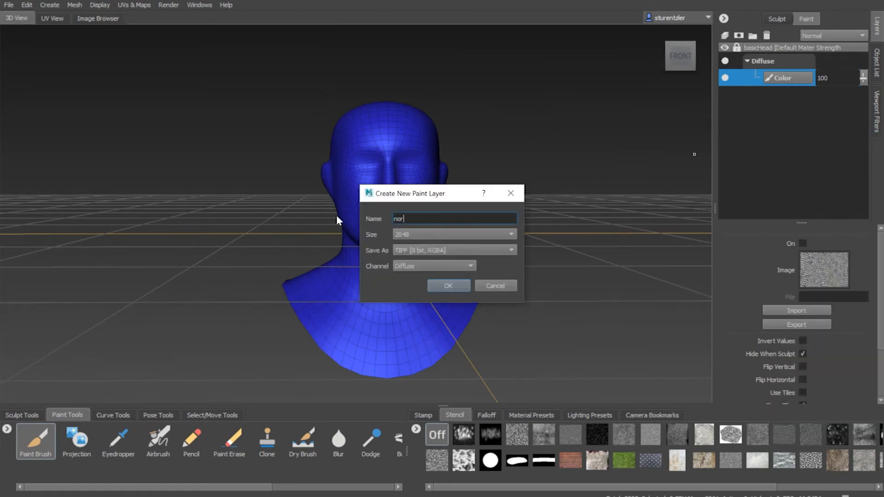
type("mal")
left_click(416, 267)
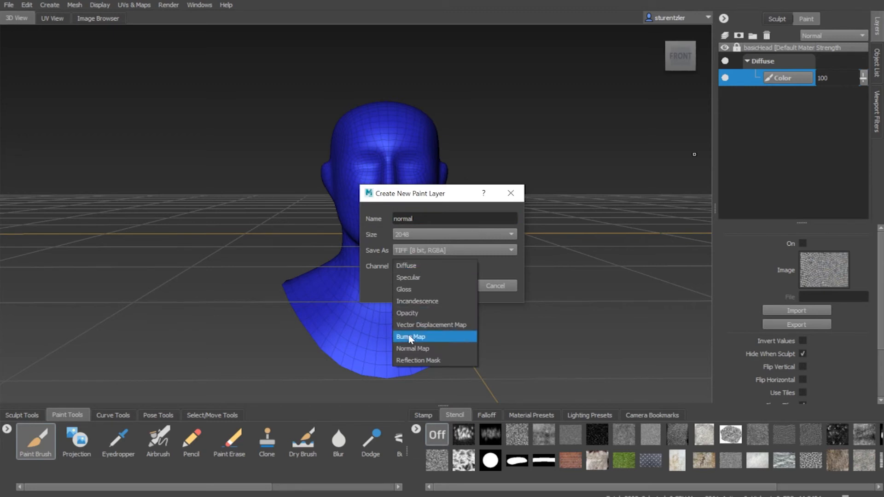
left_click(412, 349)
left_click(449, 286)
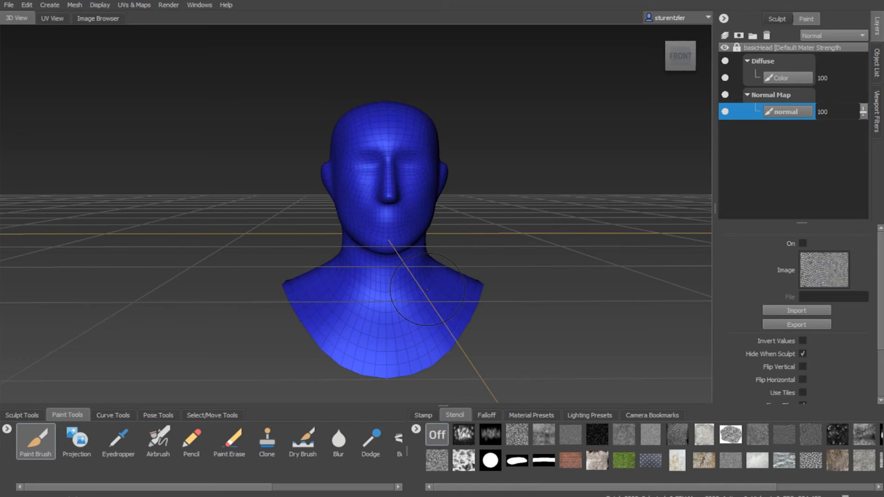
Step: Set the paint brush to black with size 5.01 and strength 10.63
left_click(425, 416)
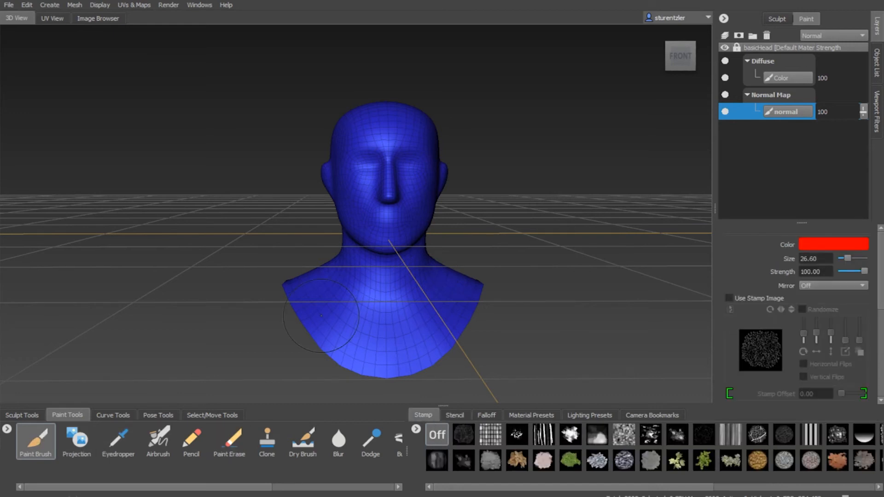
left_click(835, 244)
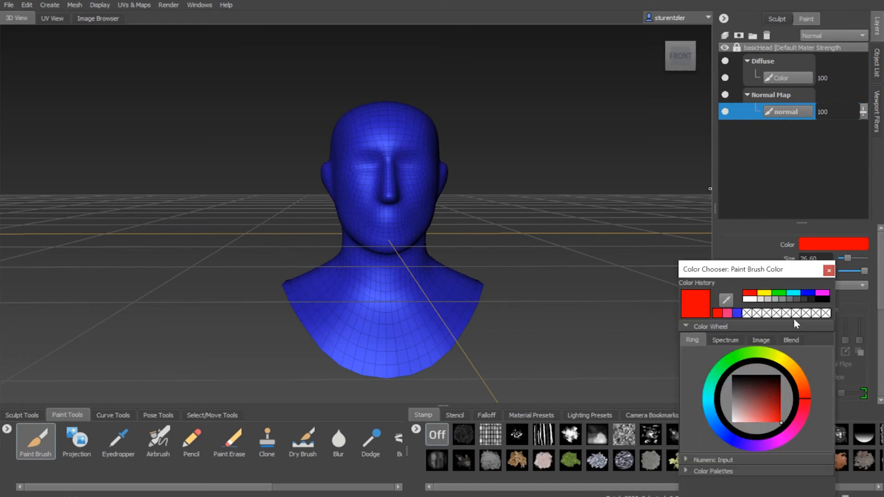
left_click(730, 425)
left_click_drag(725, 429, 779, 375)
left_click(828, 271)
left_click_drag(405, 307, 406, 169)
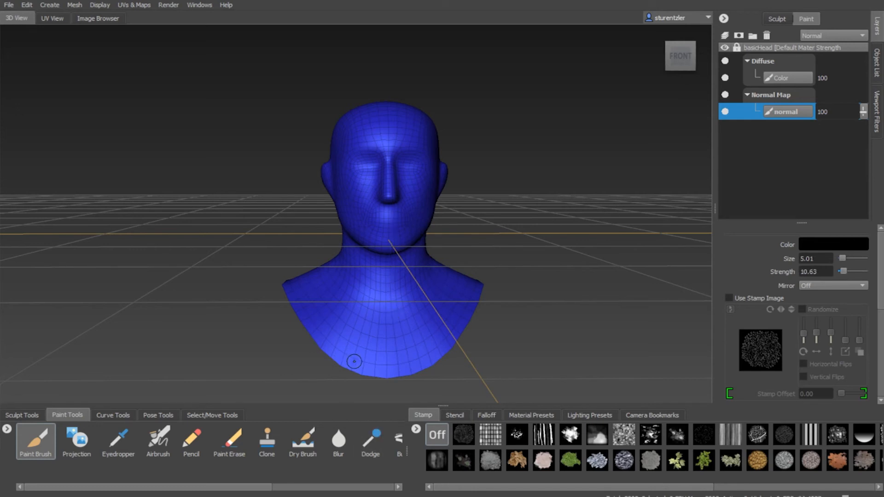
Step: Paint a groove on the normal layer along the side of the face, from the temple to the jaw
right_click_drag(376, 320, 391, 401, "alt")
mouse_move(384, 327)
left_mouse_down("alt")
mouse_move(425, 322)
mouse_move(288, 95)
left_mouse_up("alt")
left_click_drag(297, 138, 307, 199)
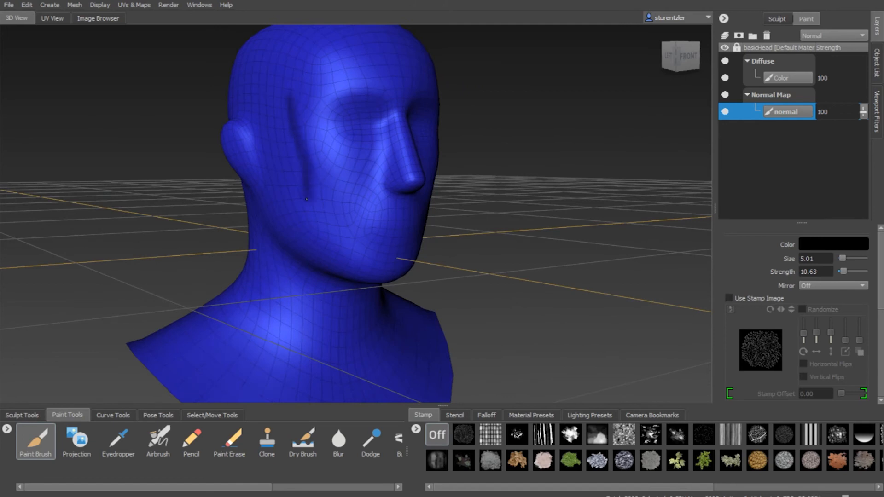
right_click_drag(311, 237, 326, 274, "alt")
mouse_move(326, 274)
left_mouse_down("alt")
mouse_move(391, 223)
mouse_move(229, 230)
mouse_move(186, 222)
mouse_move(325, 235)
left_mouse_up("alt")
mouse_move(324, 235)
right_mouse_down("alt")
mouse_move(314, 222)
mouse_move(298, 225)
right_mouse_up("alt")
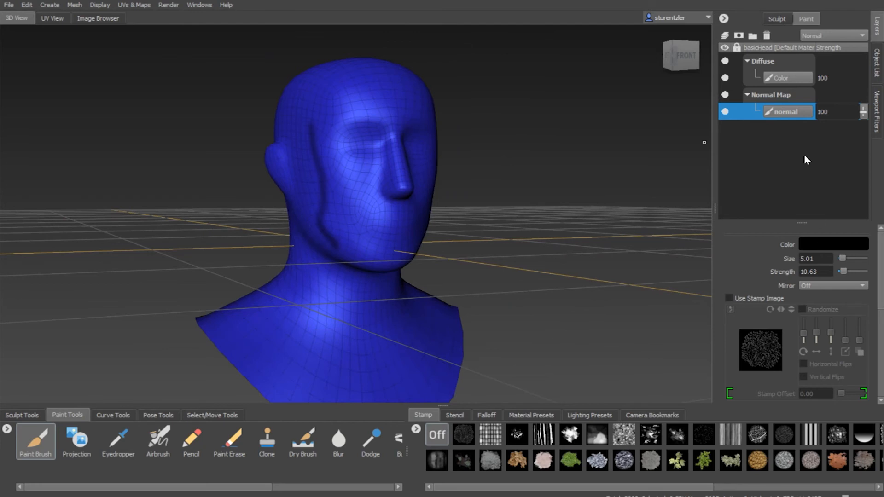
Step: Select the Color layer, set the brush colour to white and flood the paint layer with it
left_click(787, 80)
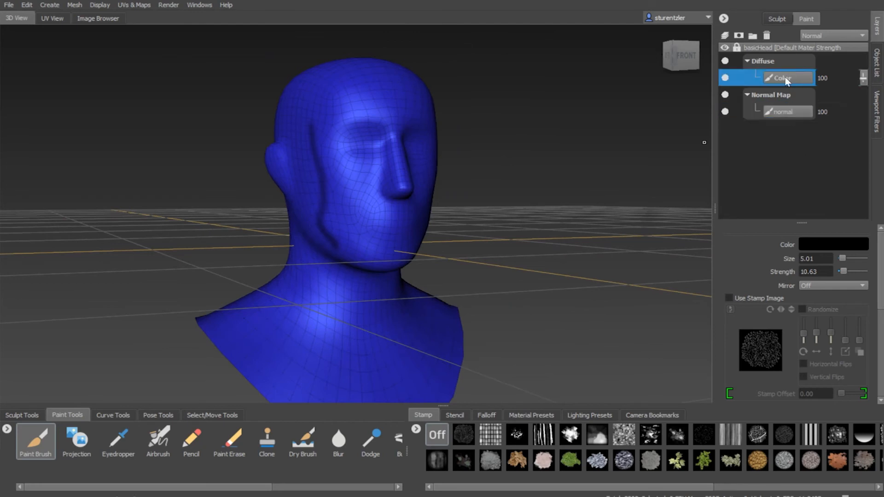
left_click(817, 239)
left_click_drag(747, 419, 736, 444)
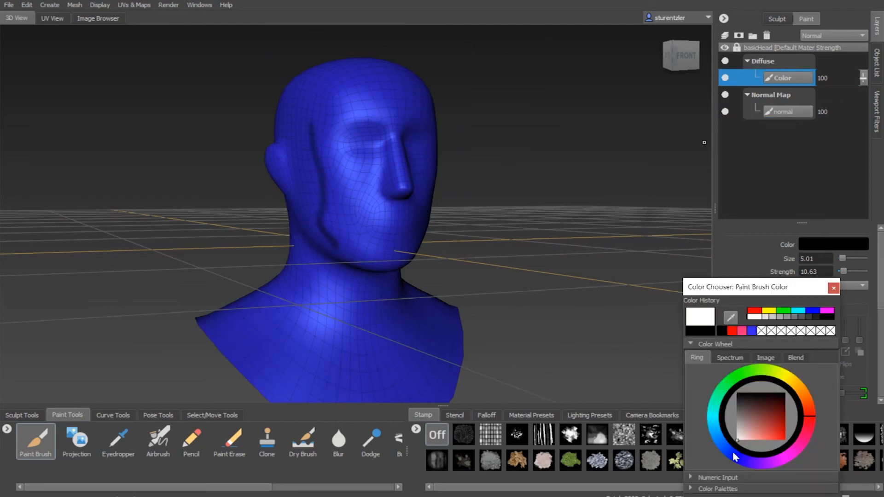
left_click(833, 288)
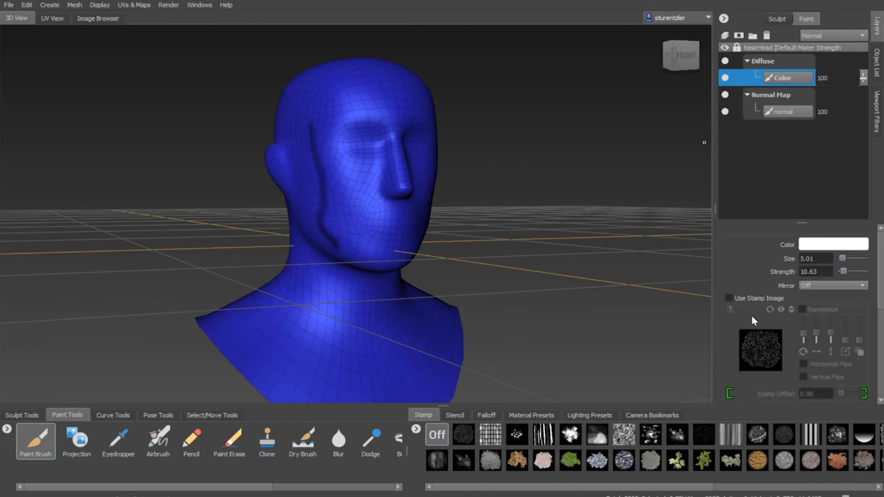
scroll(751, 332, "down", 10)
left_click(792, 329)
mouse_move(375, 230)
left_mouse_down("alt")
mouse_move(435, 258)
mouse_move(367, 274)
mouse_move(349, 240)
mouse_move(379, 229)
left_mouse_up("alt")
Step: Select the normal layer, apply the diamond tread plate stencil and paint its relief over the head and chest
left_click(771, 99)
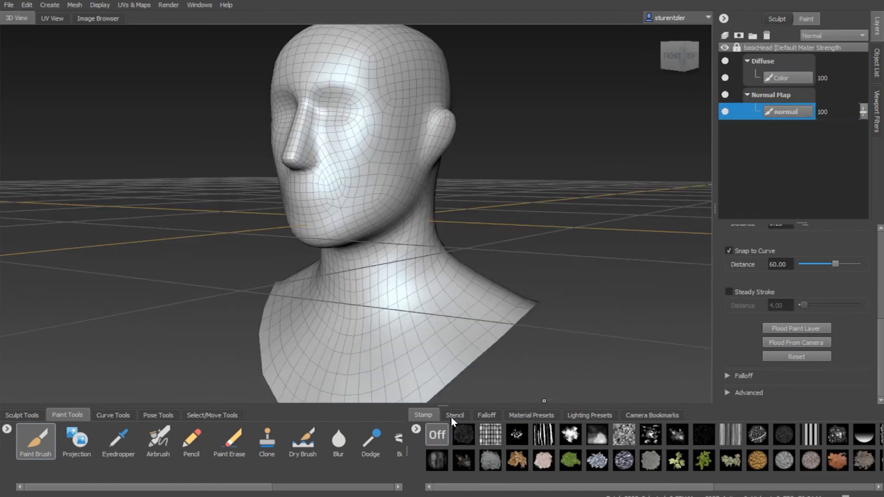
left_click(455, 415)
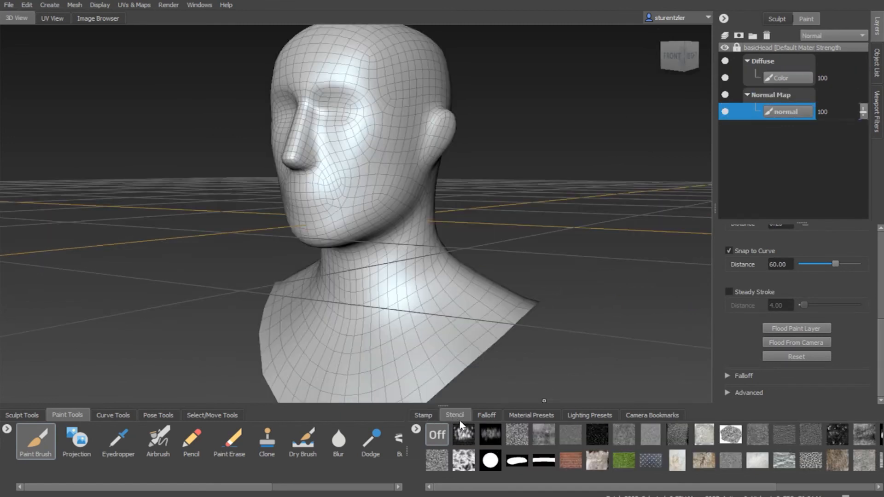
left_click(653, 459)
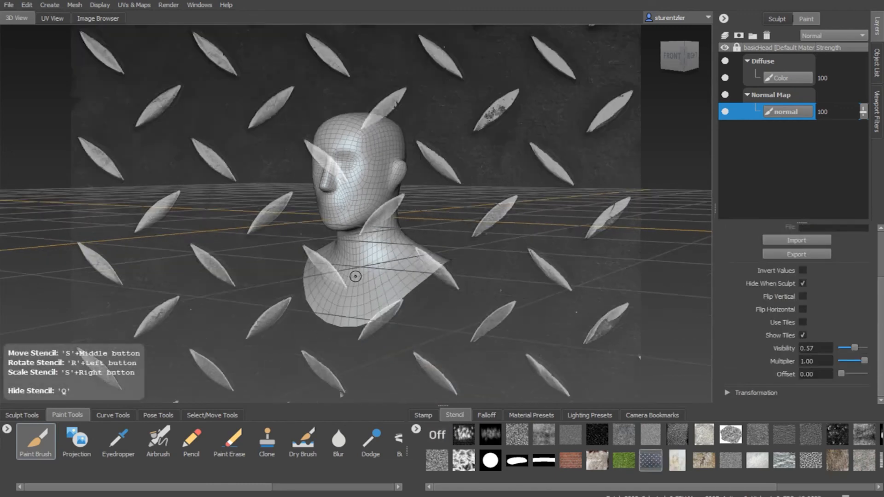
mouse_move(360, 308)
right_mouse_down("alt")
mouse_move(367, 318)
mouse_move(398, 302)
right_mouse_up("alt")
left_click_drag(398, 302, 383, 317, "alt")
mouse_move(389, 177)
left_mouse_down()
mouse_move(412, 190)
mouse_move(382, 115)
mouse_move(332, 193)
mouse_move(350, 216)
left_mouse_up()
mouse_move(390, 249)
left_mouse_down()
mouse_move(465, 250)
mouse_move(352, 132)
mouse_move(289, 227)
mouse_move(320, 319)
mouse_move(387, 308)
left_mouse_up()
Step: Paint the tread plate relief around the rest of the head and neck, then turn the stencil off and inspect it
mouse_move(405, 220)
left_mouse_down("alt")
mouse_move(277, 233)
mouse_move(282, 193)
left_mouse_up("alt")
mouse_move(388, 105)
left_mouse_down()
mouse_move(398, 71)
mouse_move(409, 272)
mouse_move(324, 288)
mouse_move(322, 281)
left_mouse_up()
mouse_move(343, 193)
left_mouse_down()
mouse_move(295, 120)
mouse_move(286, 151)
left_mouse_up()
mouse_move(318, 230)
left_mouse_down("alt")
mouse_move(211, 236)
mouse_move(223, 203)
left_mouse_up("alt")
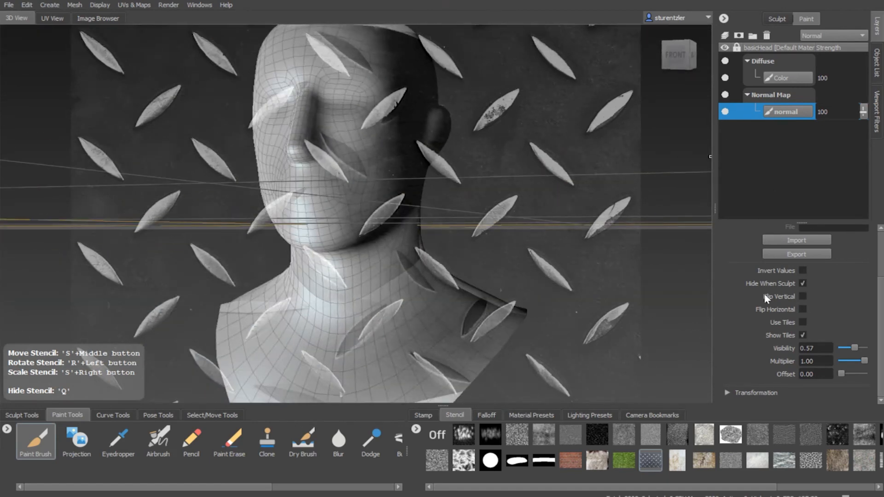
left_click(446, 434)
left_click_drag(368, 294, 501, 294, "alt")
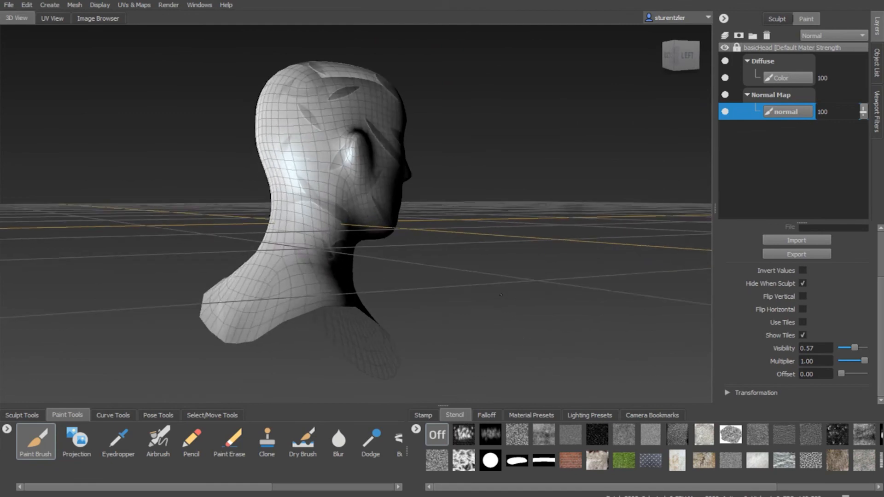